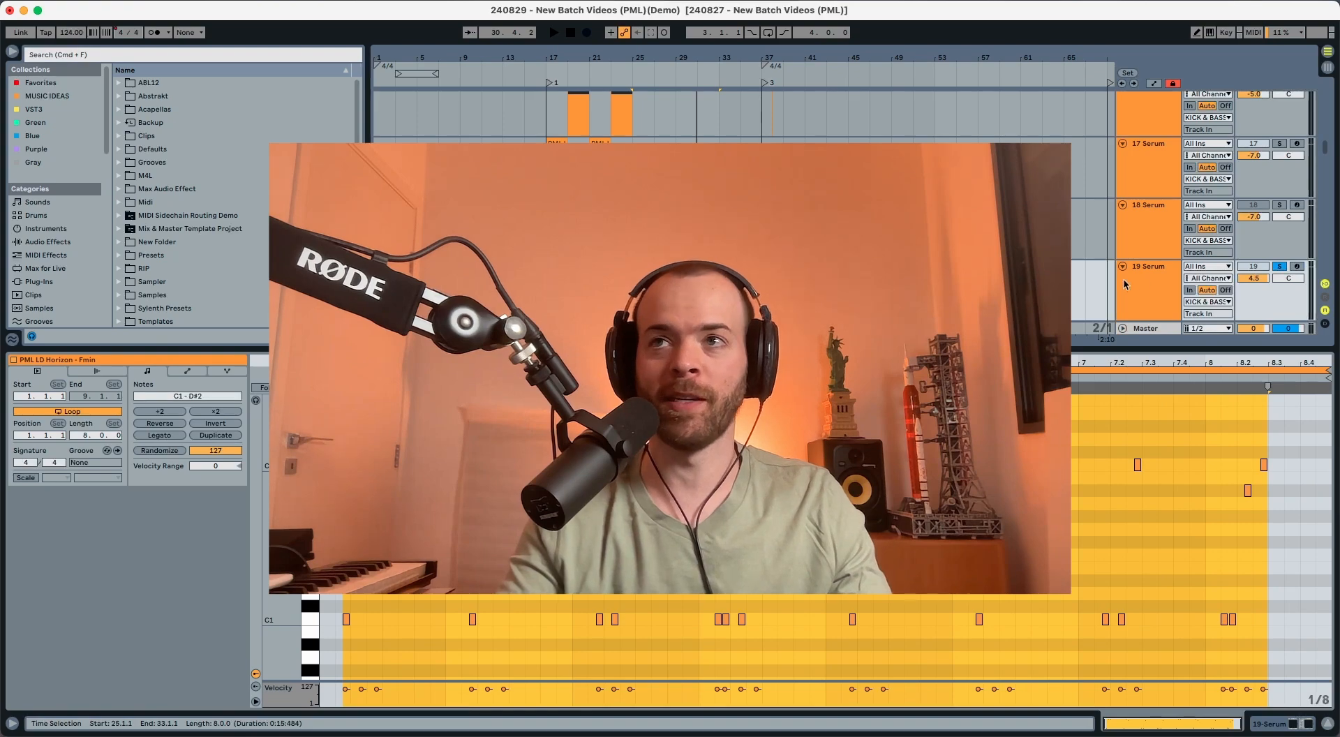
Play the PML LD Horizon clip on the 19 Serum track in solo and view its MIDI notes.
double_click(1148, 281)
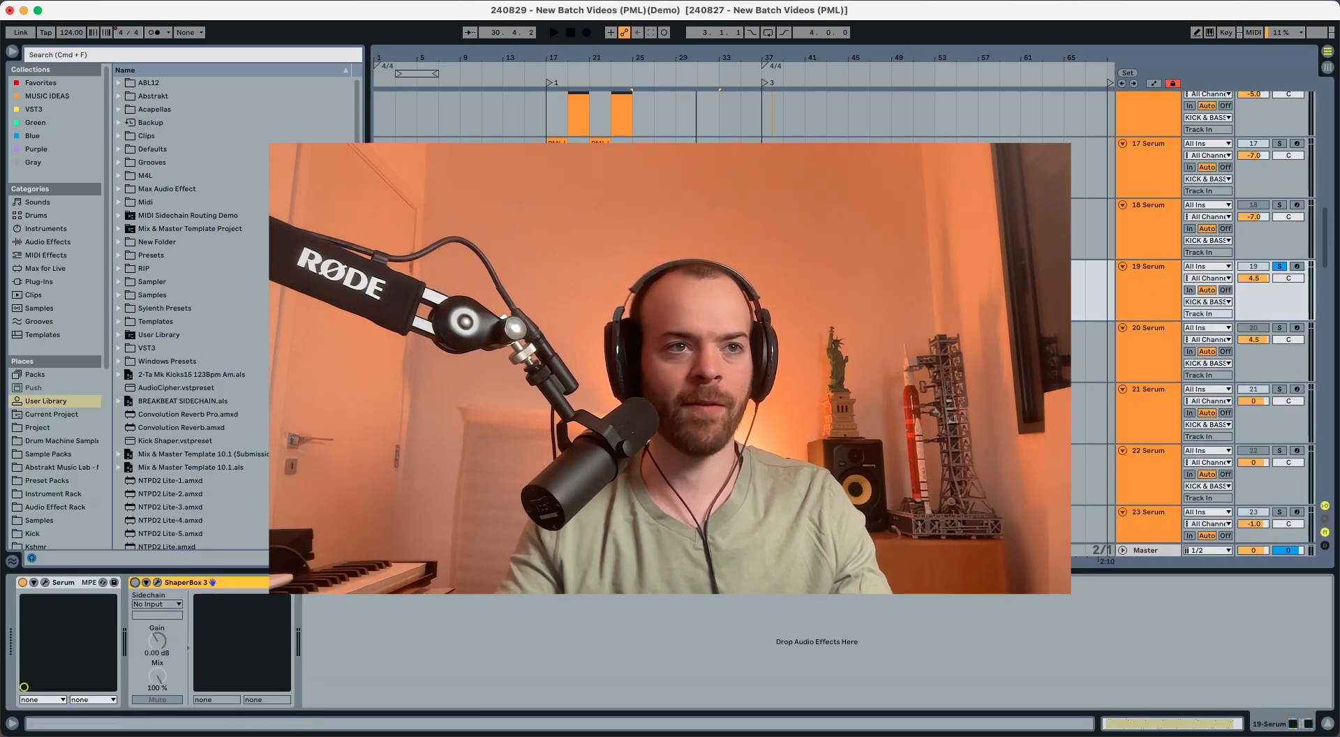
click(684, 265)
key(space)
double_click(684, 266)
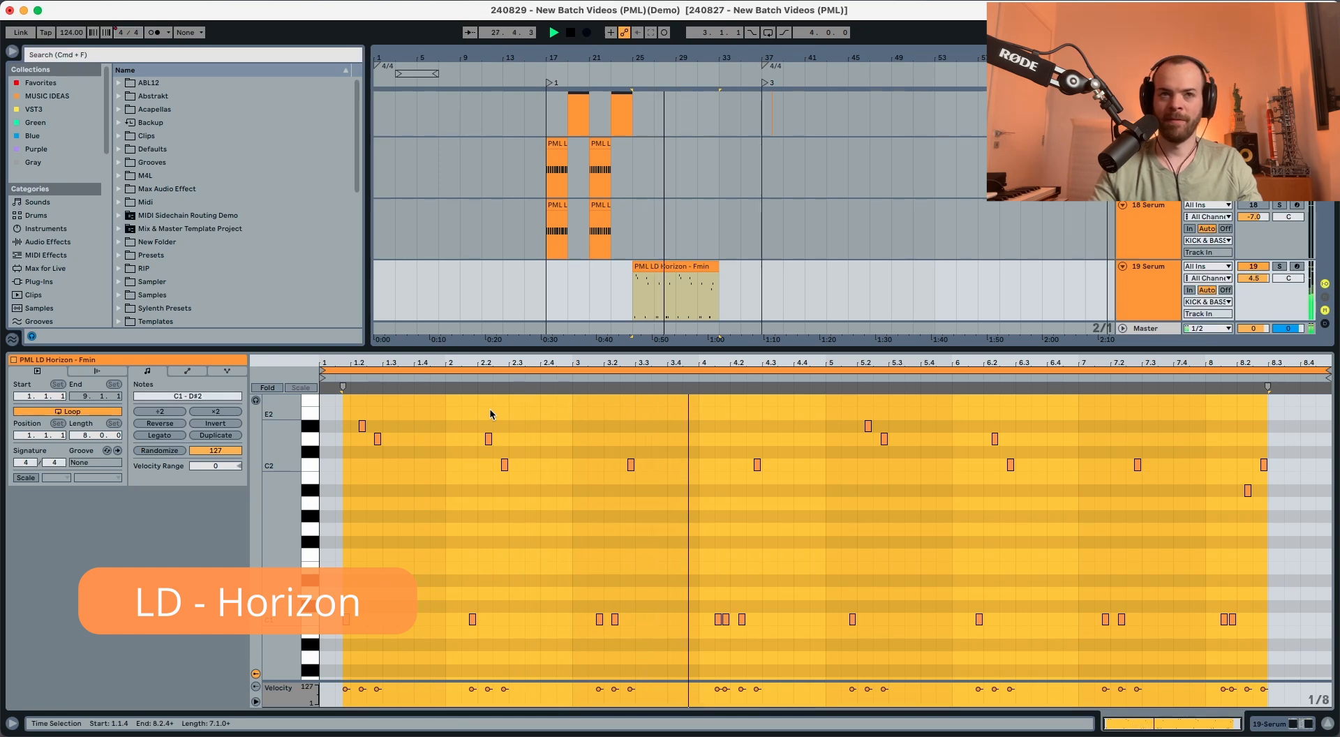
click(1279, 266)
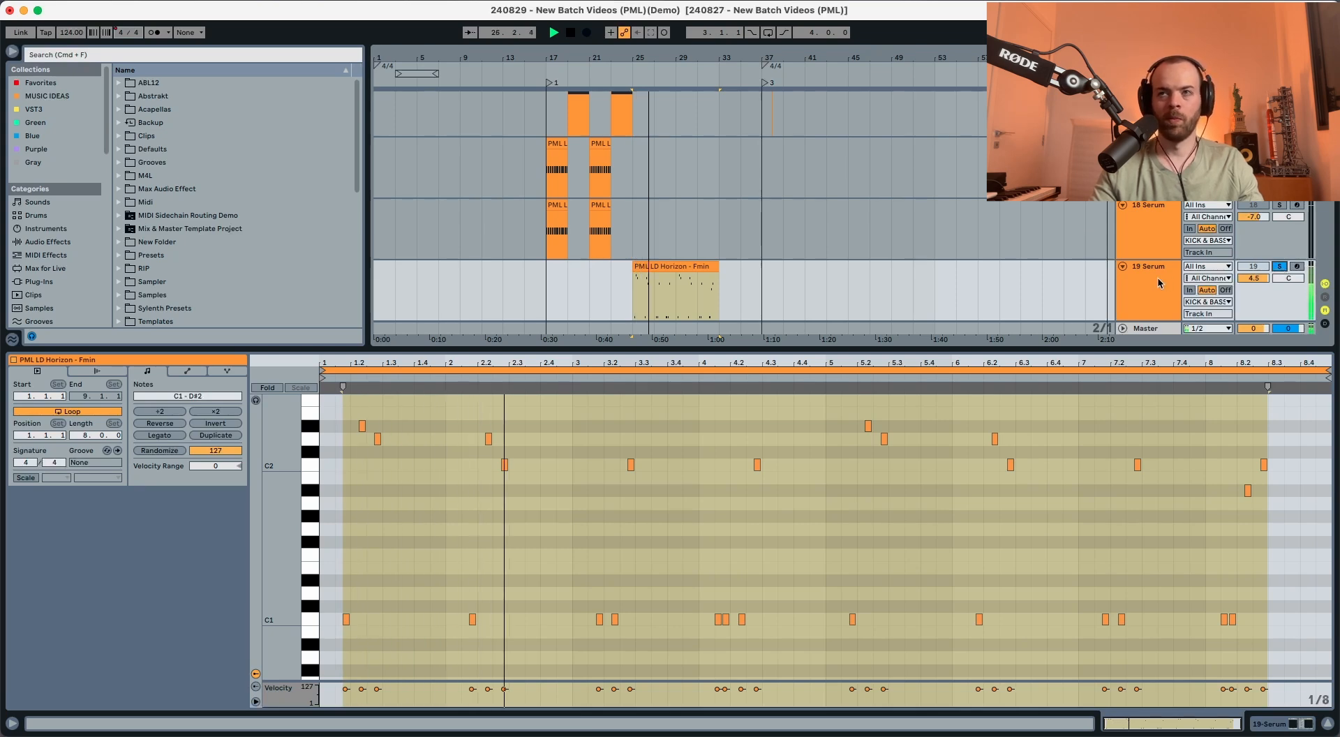
click(1279, 268)
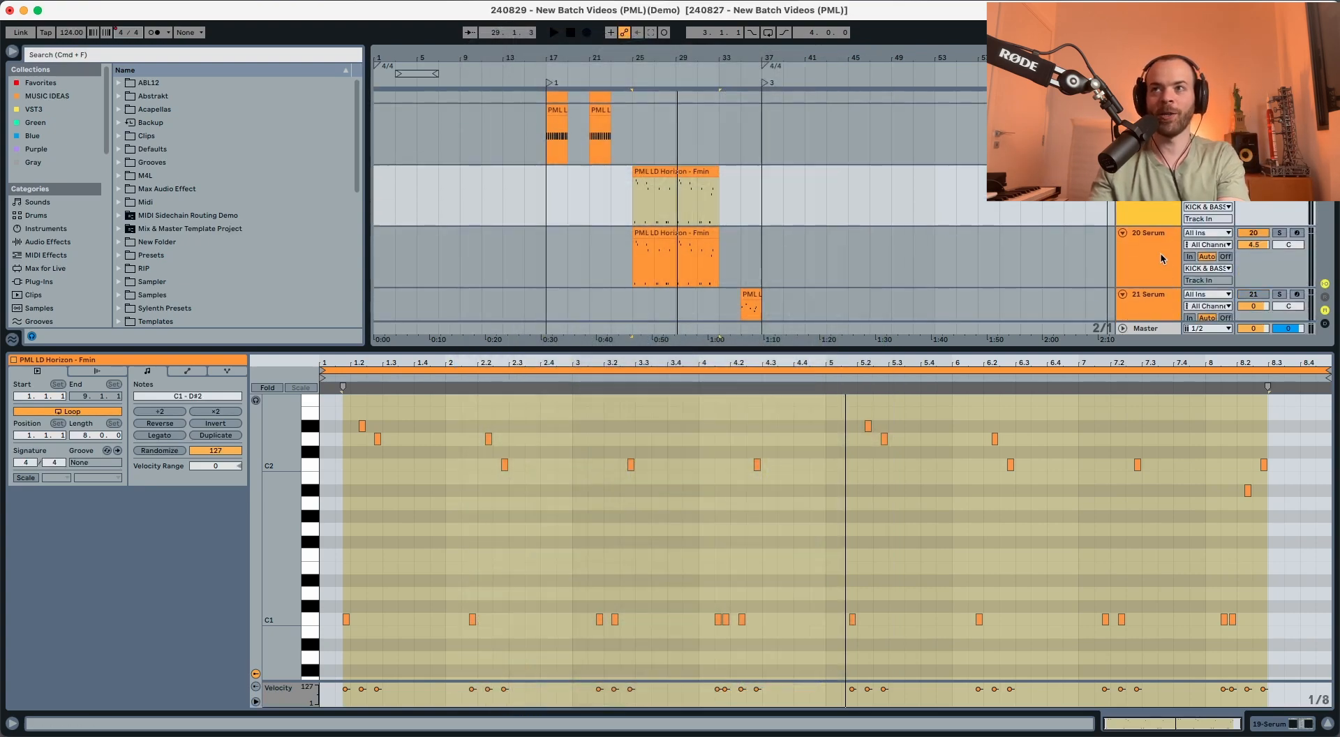
Open the Init patch of the 20 Serum track, solo the track and play its PML LD Horizon clip.
click(1162, 258)
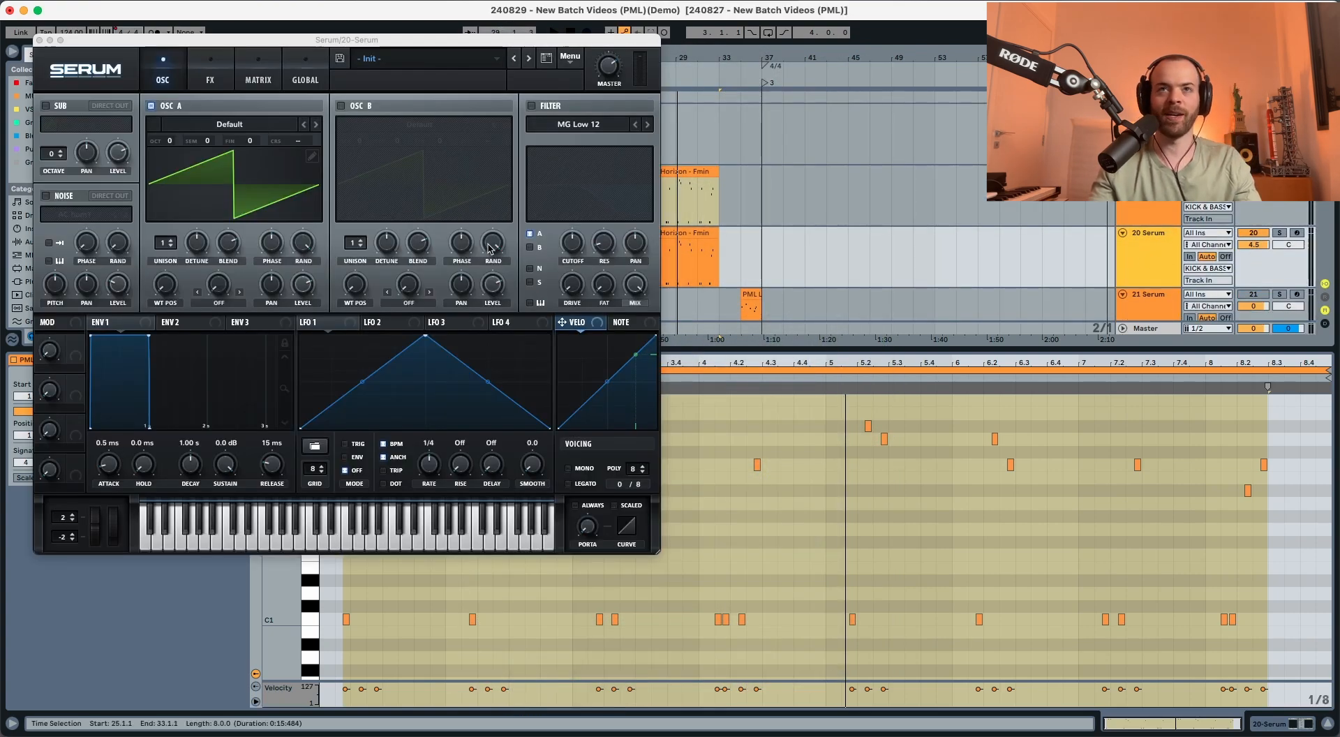
click(1128, 245)
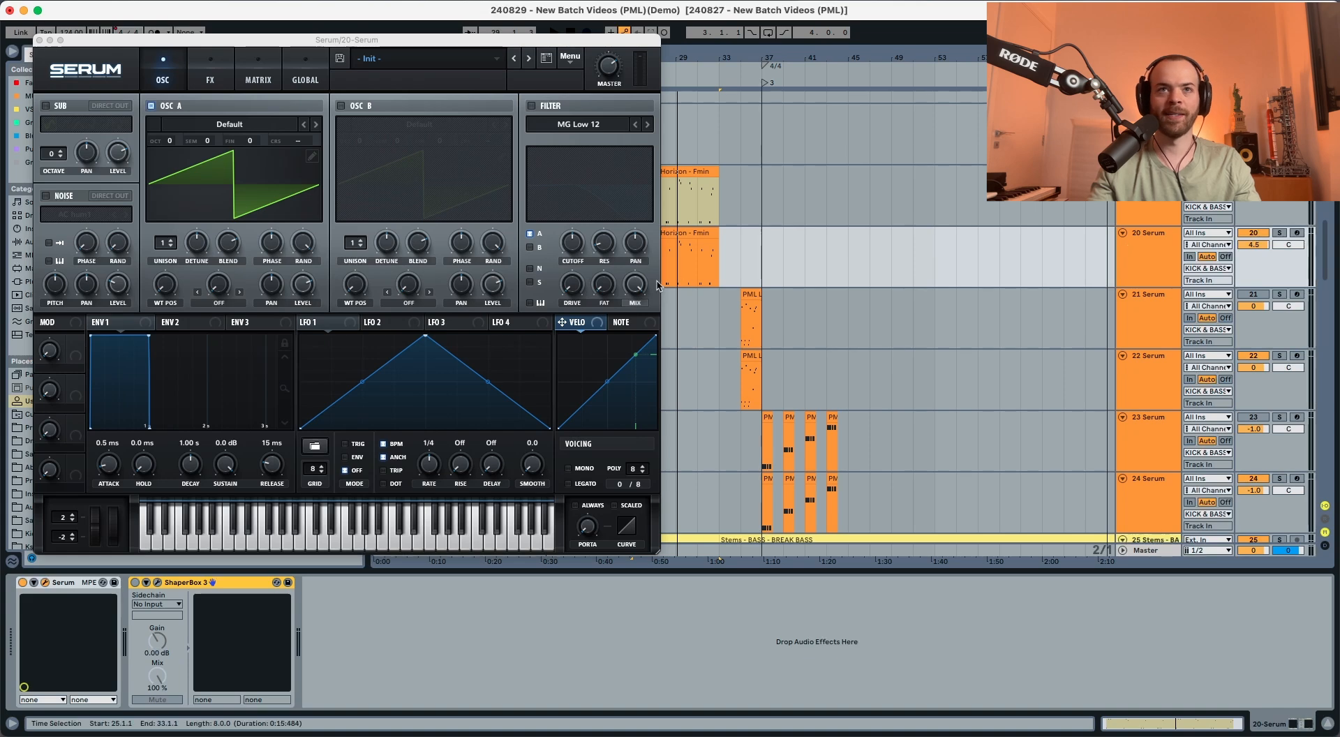
click(687, 233)
key(s)
key(space)
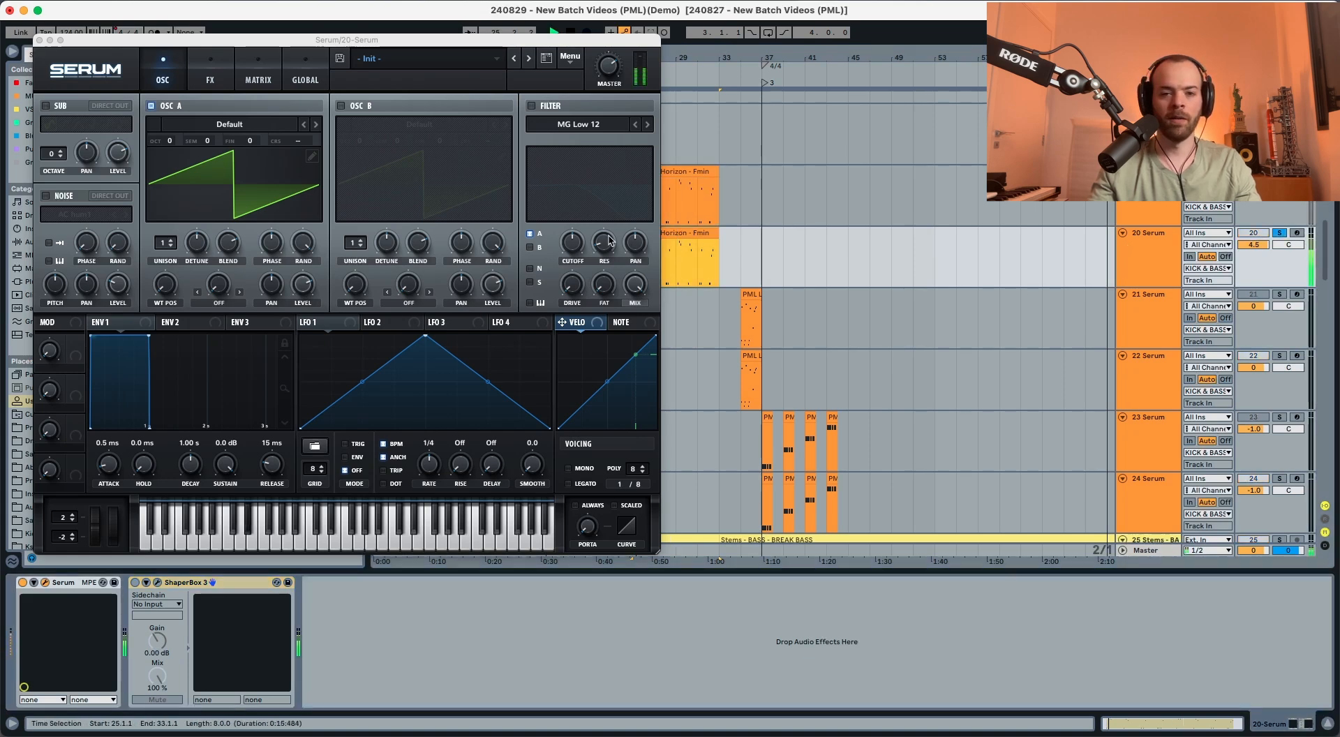
Load the Basic_Cjw analog wavetable into oscillator A.
click(199, 129)
click(203, 130)
mouse_move(209, 145)
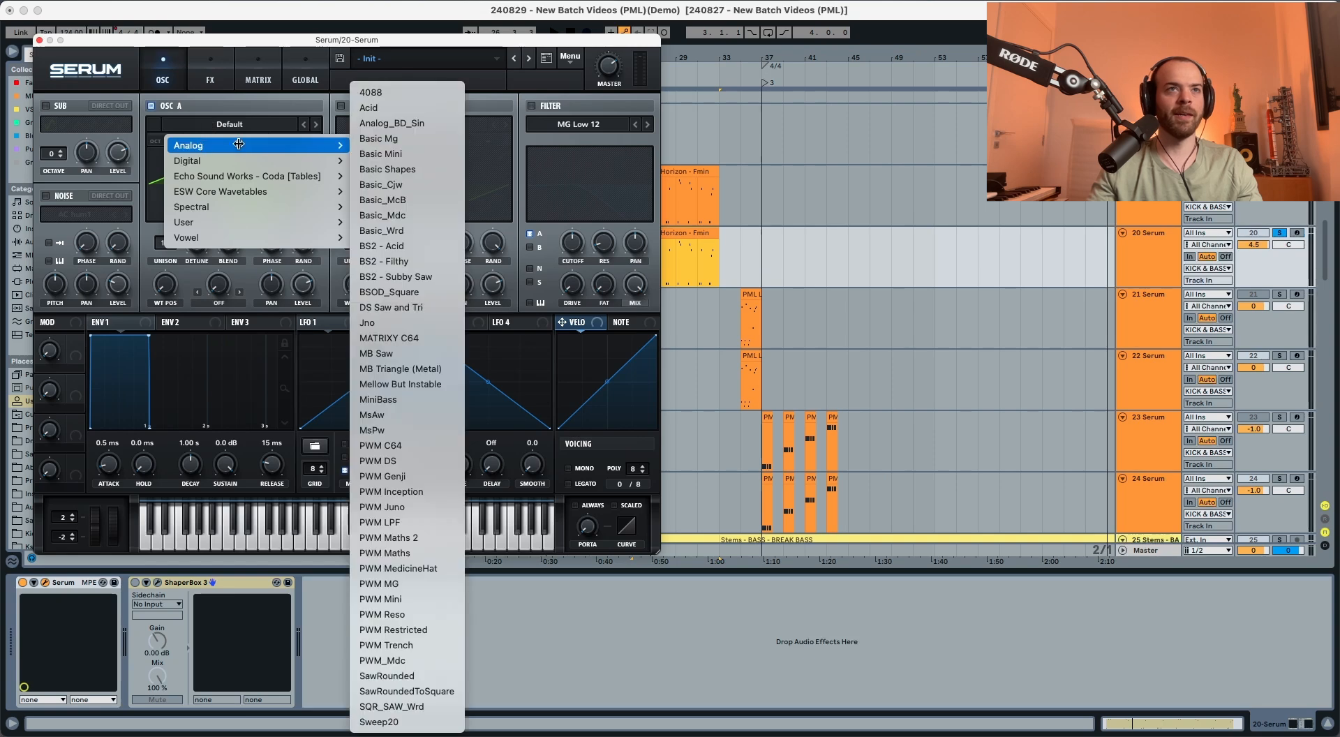
click(377, 184)
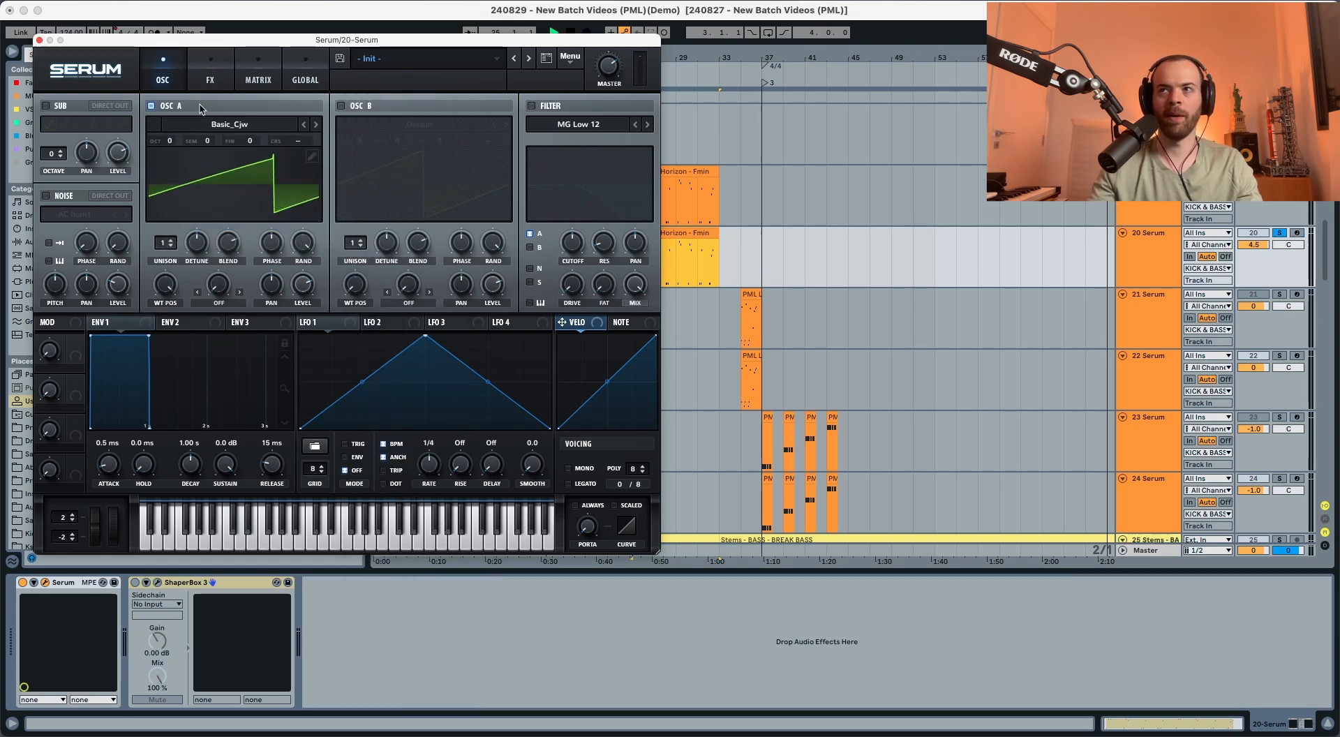
Enable oscillator B with the Basic_Cjw wavetable at octave -1, and turn down its level while listening.
click(341, 106)
click(418, 124)
mouse_move(489, 145)
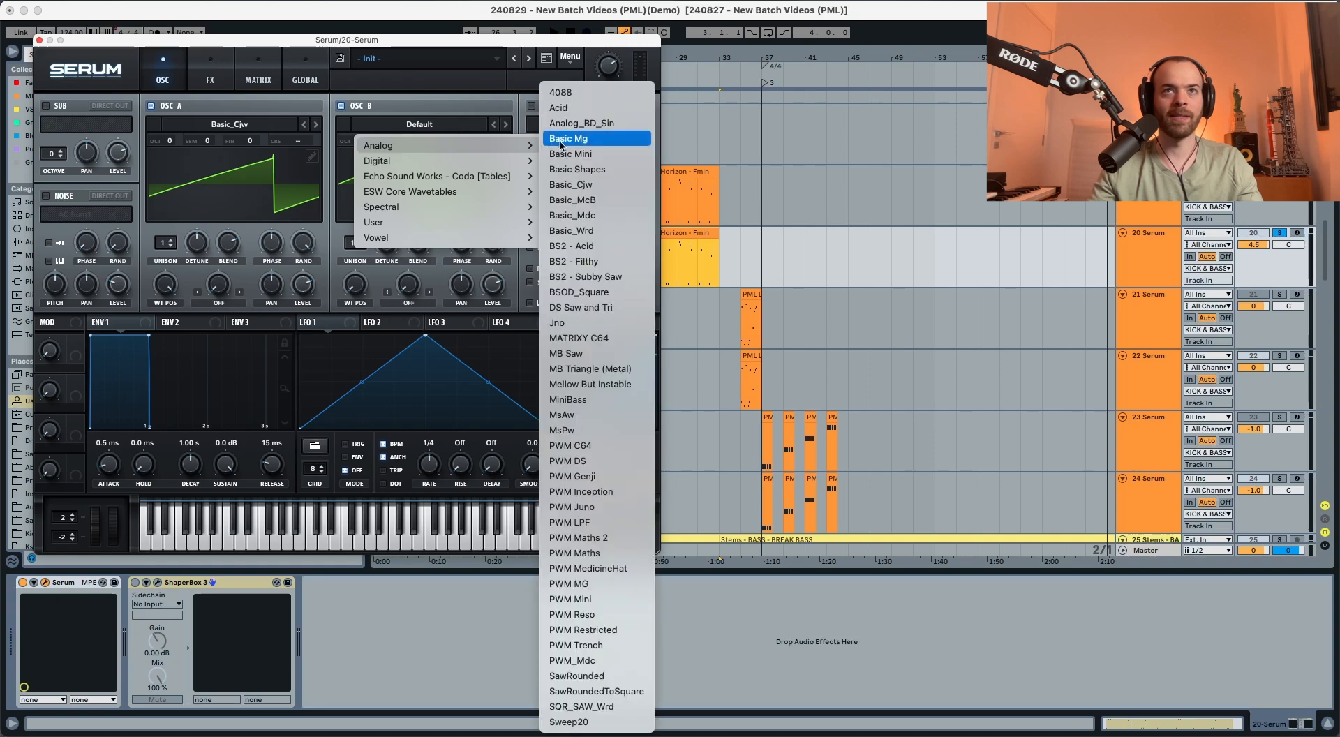
click(580, 191)
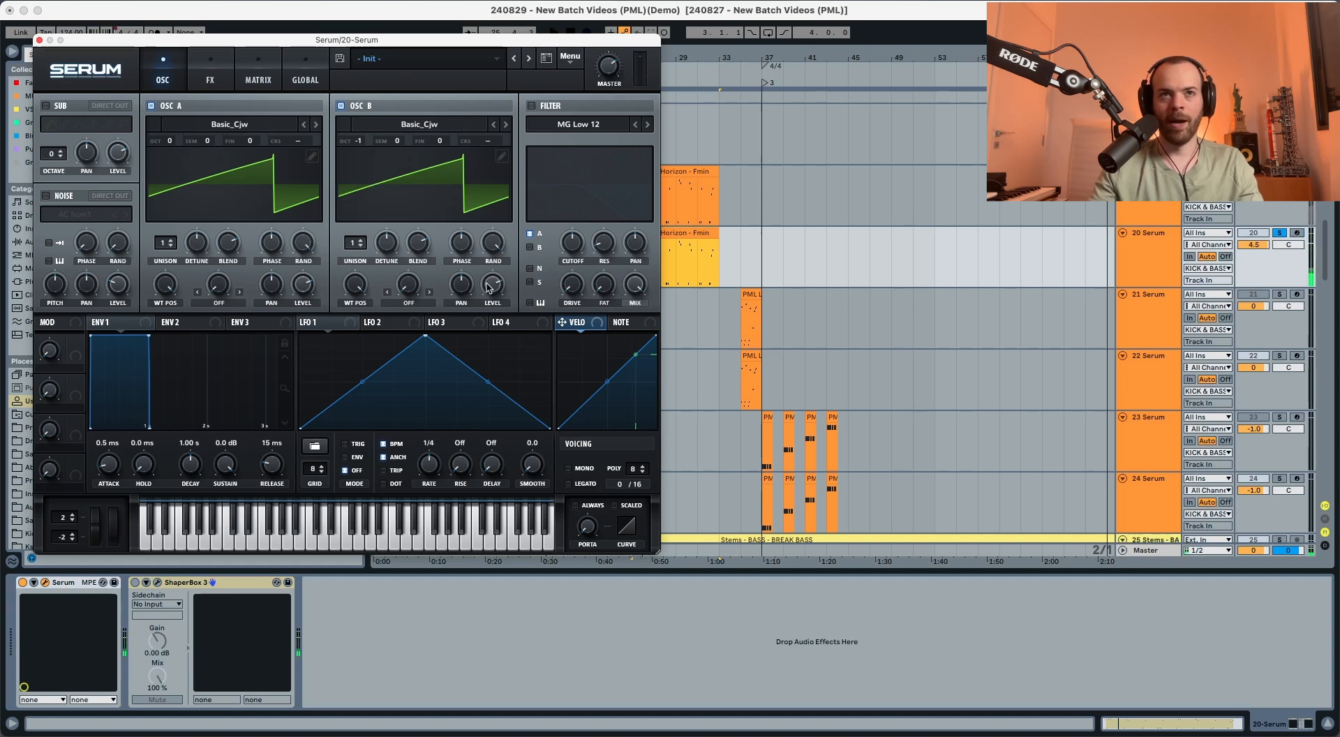
drag(489, 287, 487, 358)
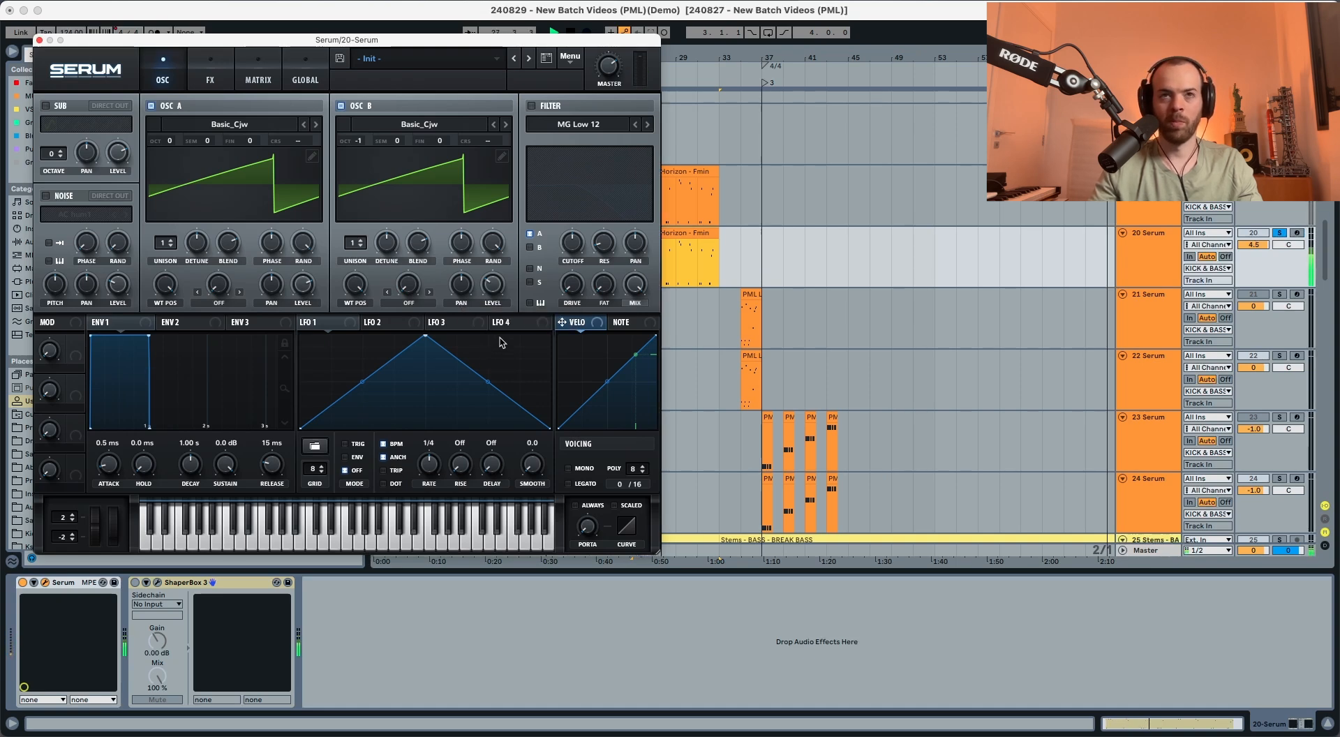
key(space)
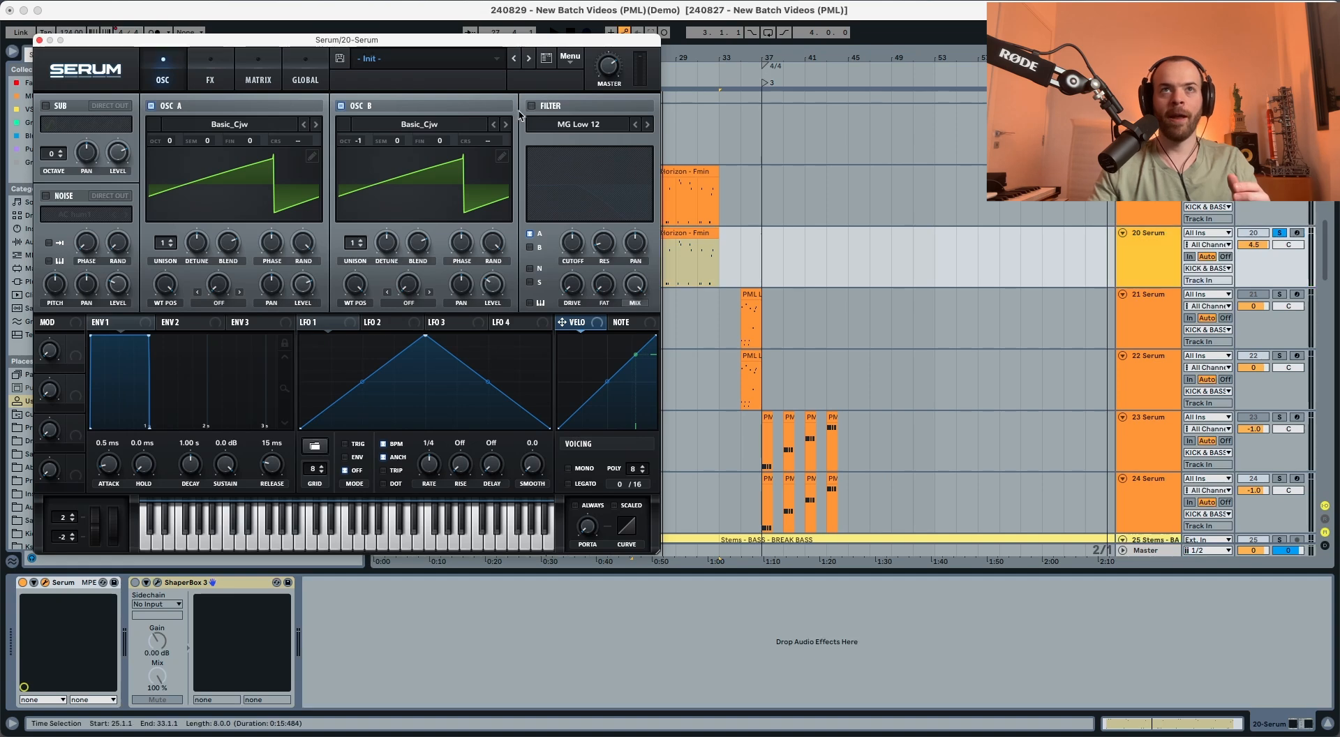
Enable the MG Low 12 filter for both oscillators A and B and lower its cutoff during playback.
click(531, 106)
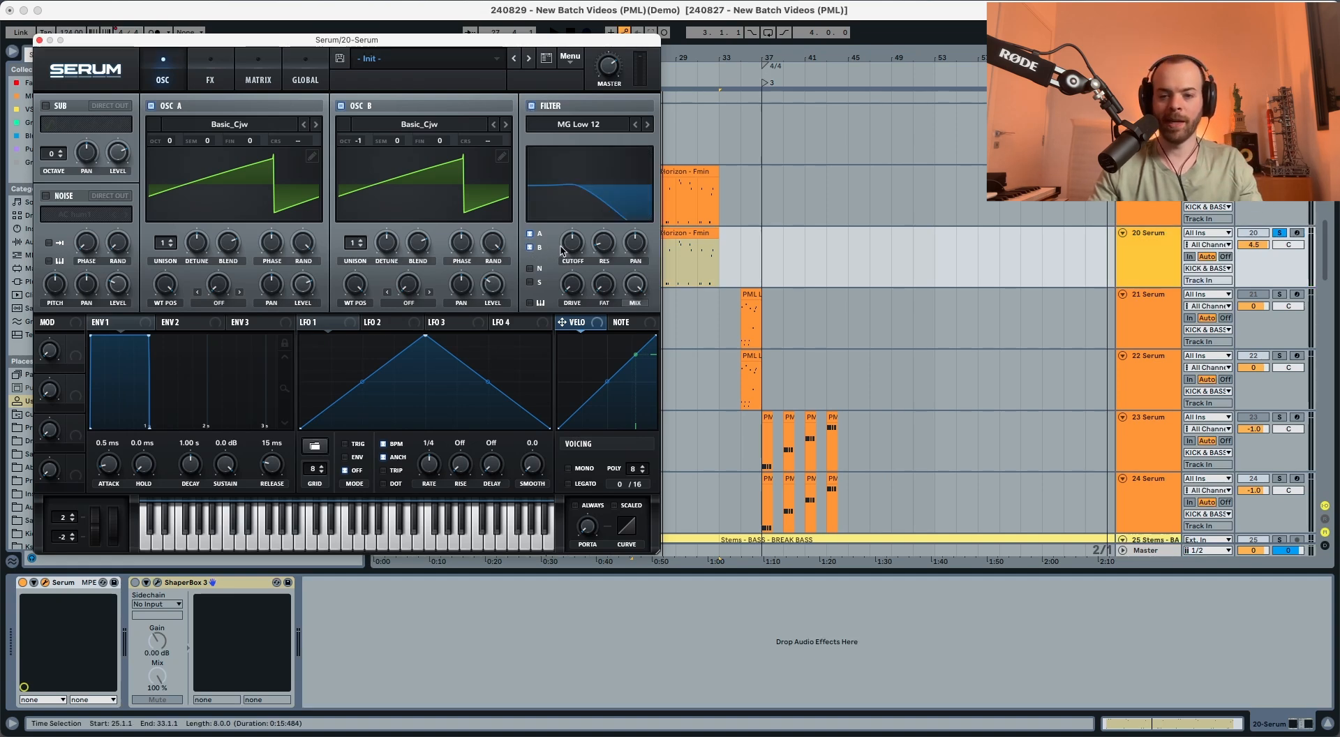
key(space)
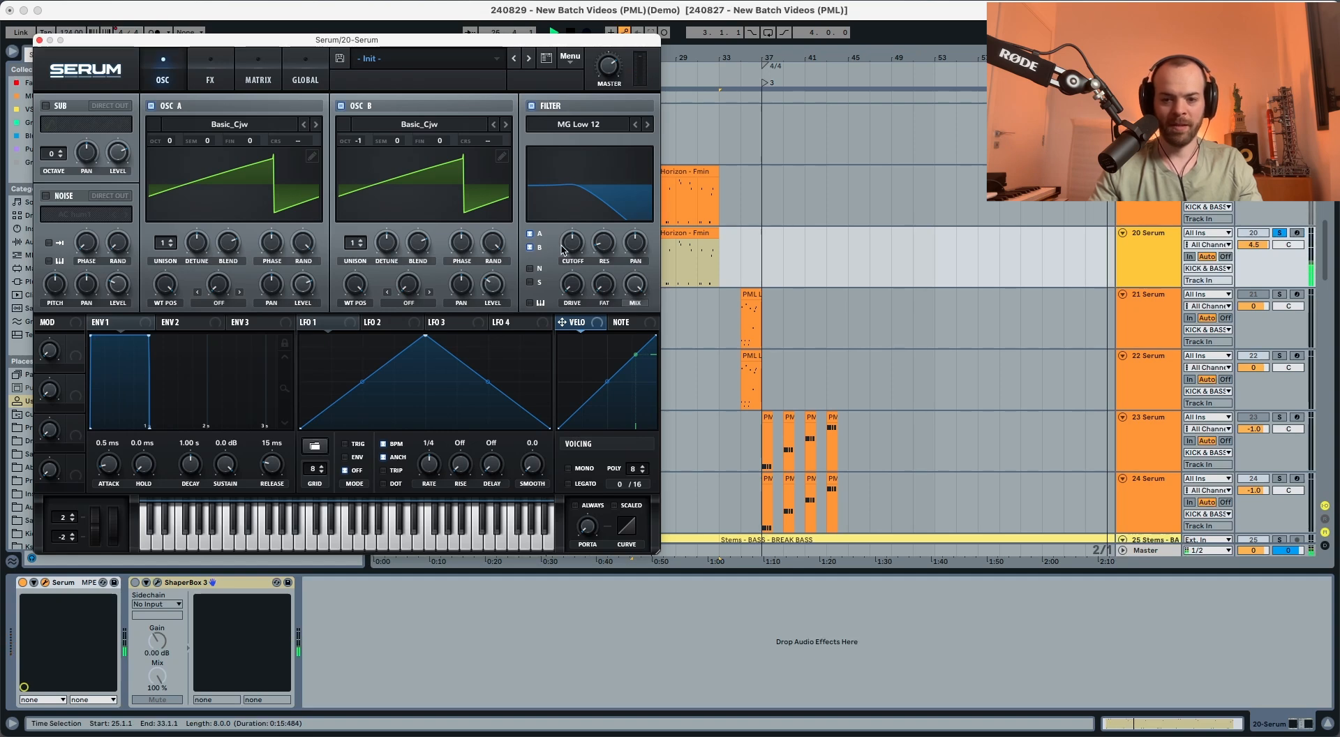
mouse_move(560, 255)
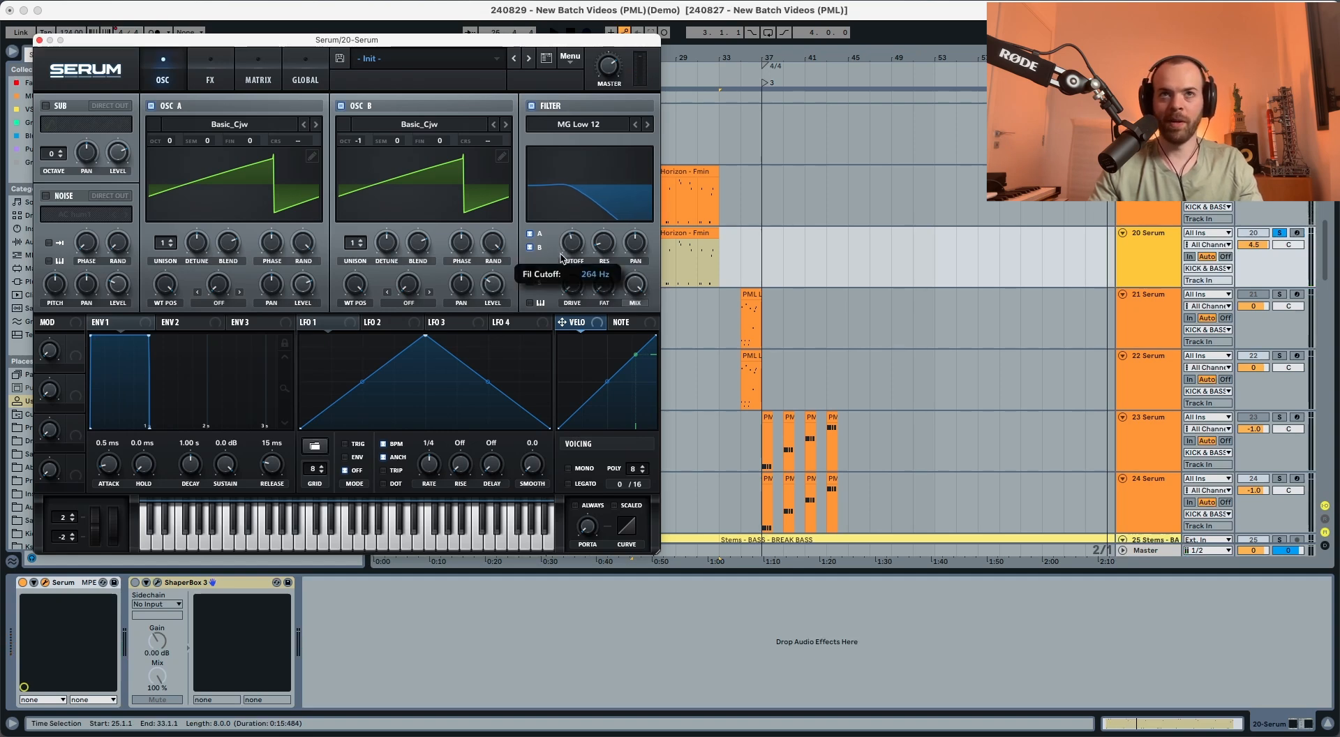
drag(560, 265, 560, 272)
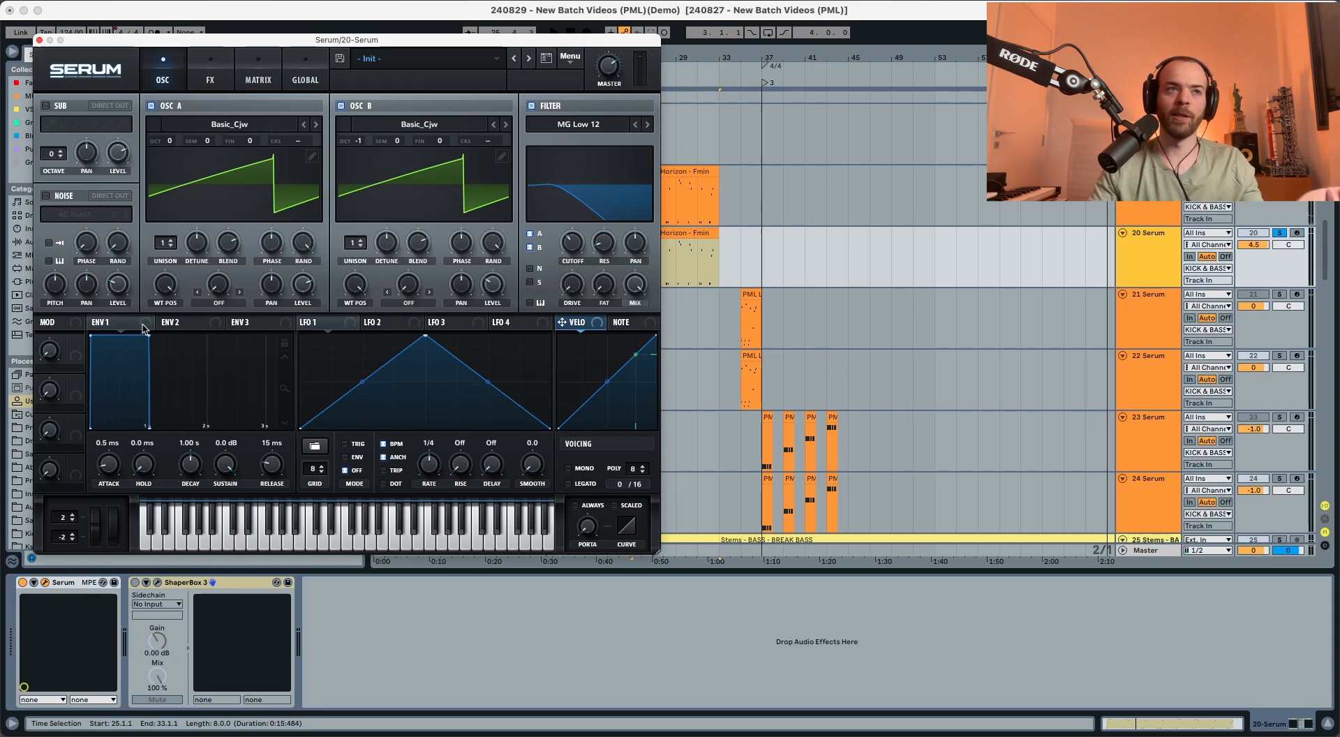
Modulate the filter cutoff with Envelope 1, setting its sustain to -∞ dB and its decay to 632 ms.
drag(143, 328, 565, 231)
key(space)
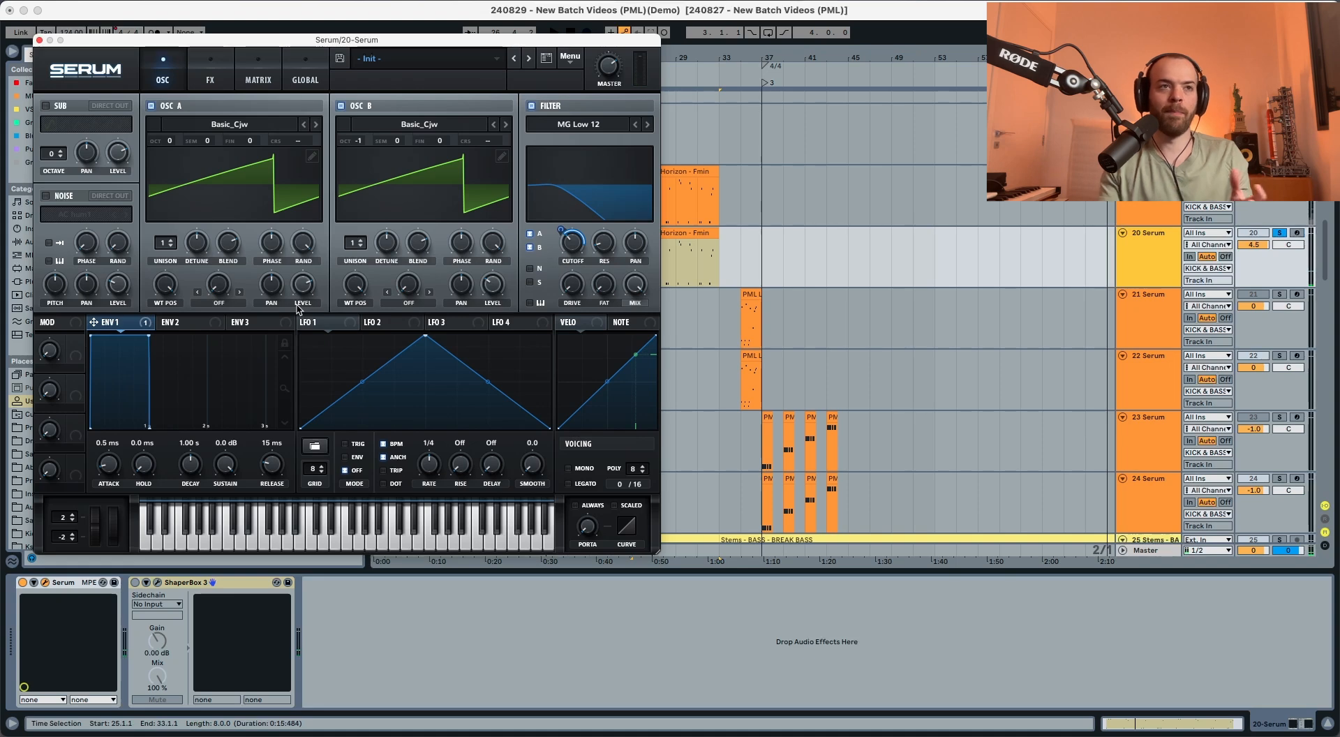
drag(229, 463, 189, 475)
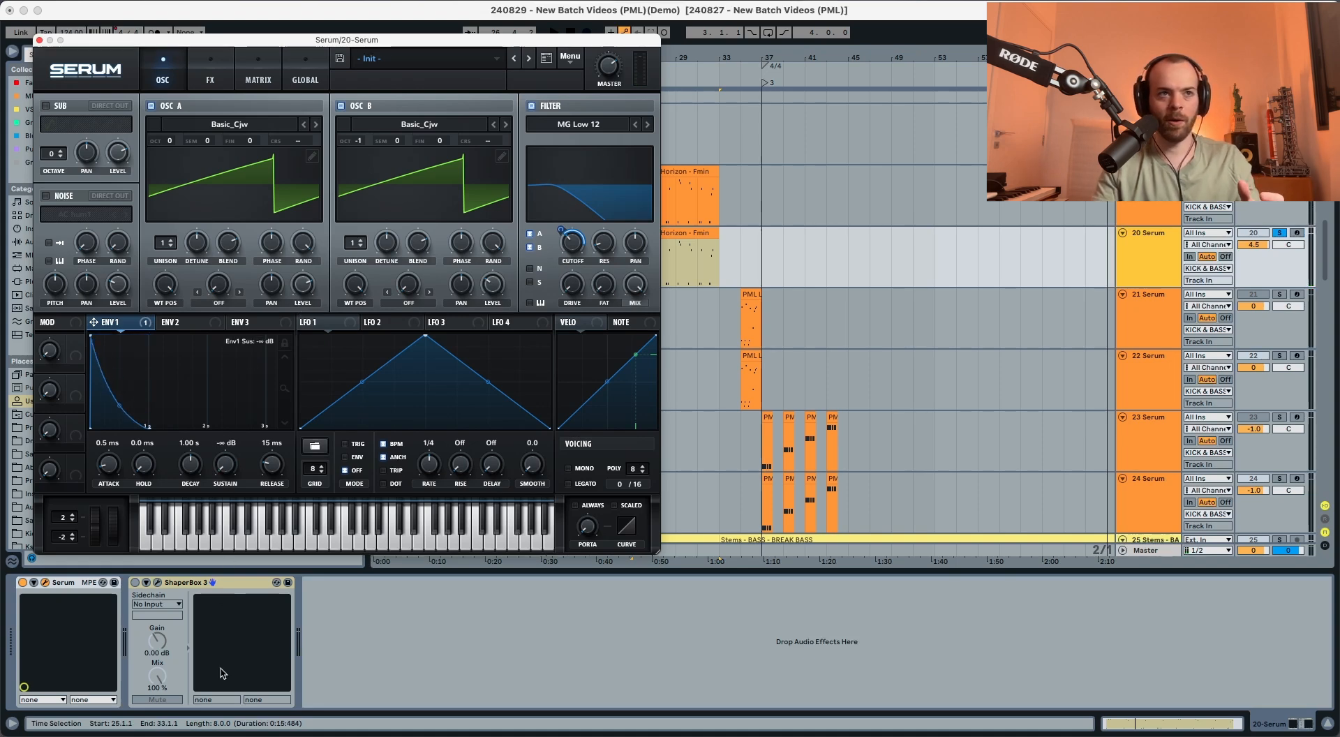
key(space)
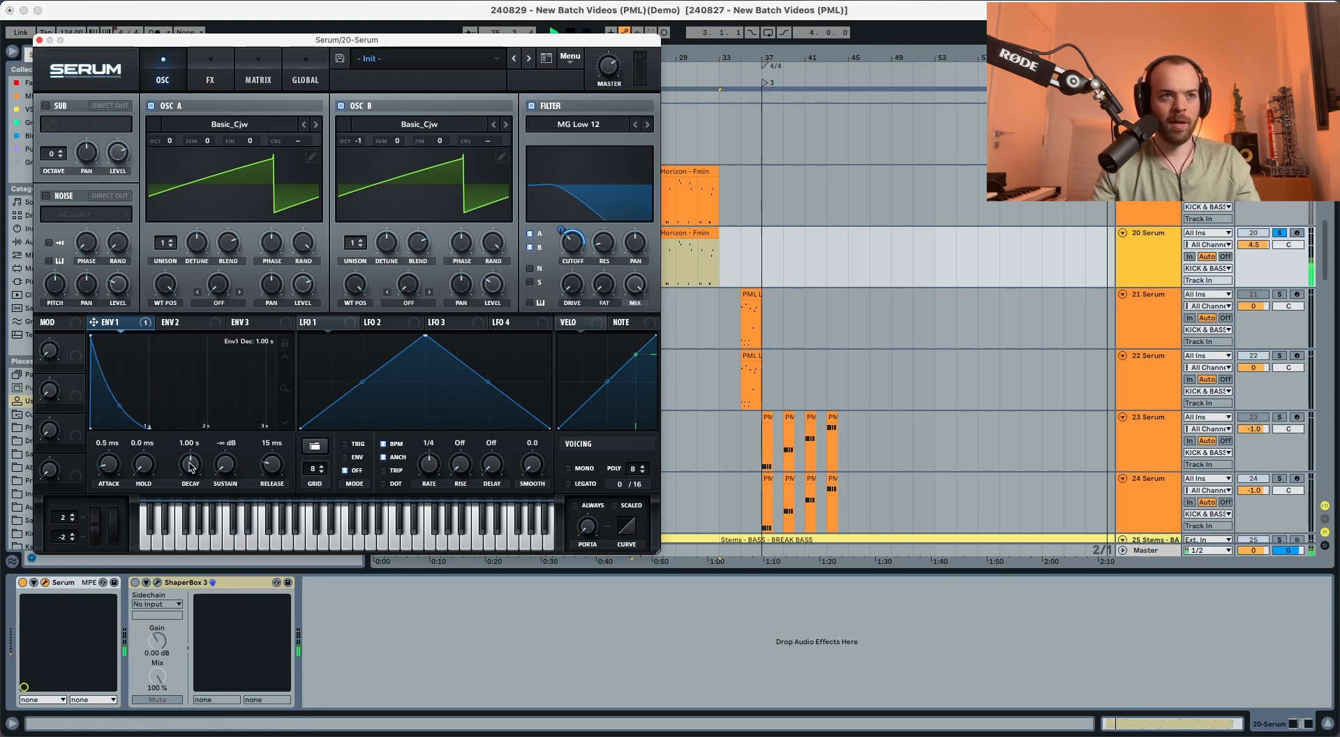
drag(189, 467, 189, 471)
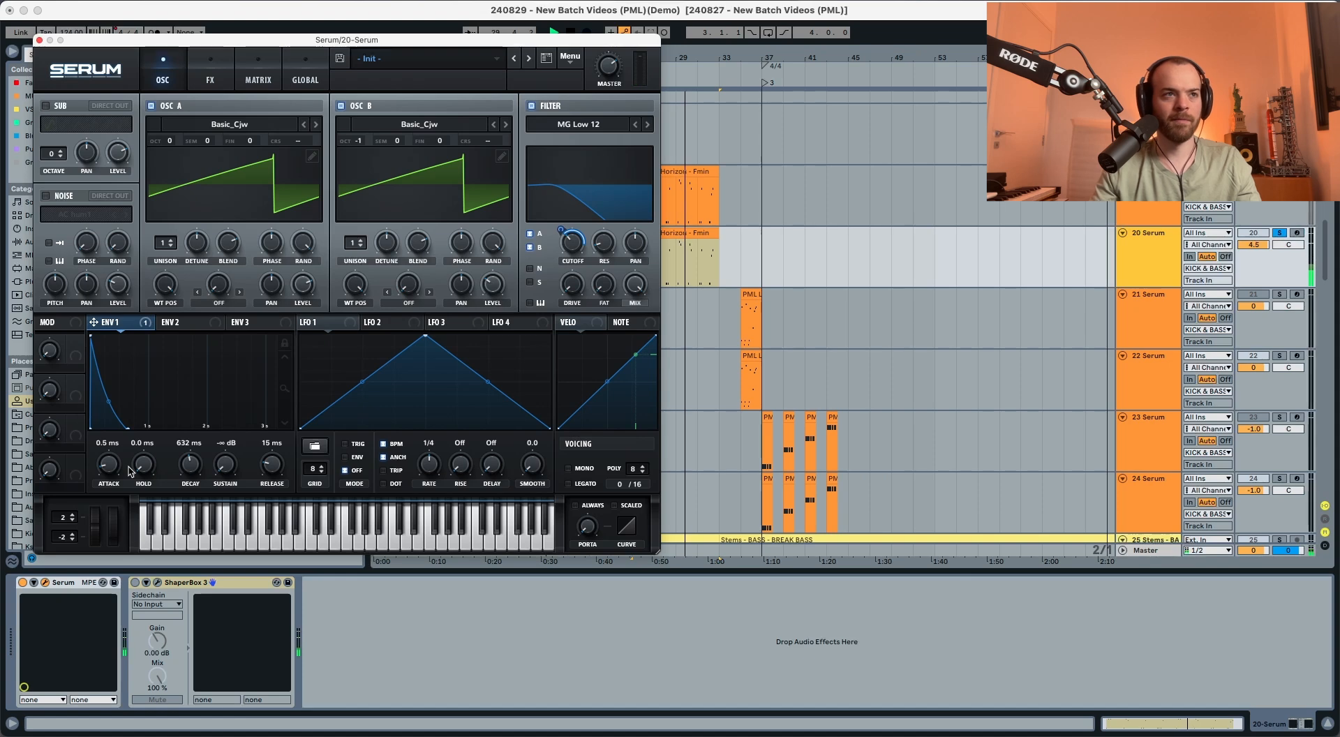
Increase the filter's drive while the clip plays.
key(space)
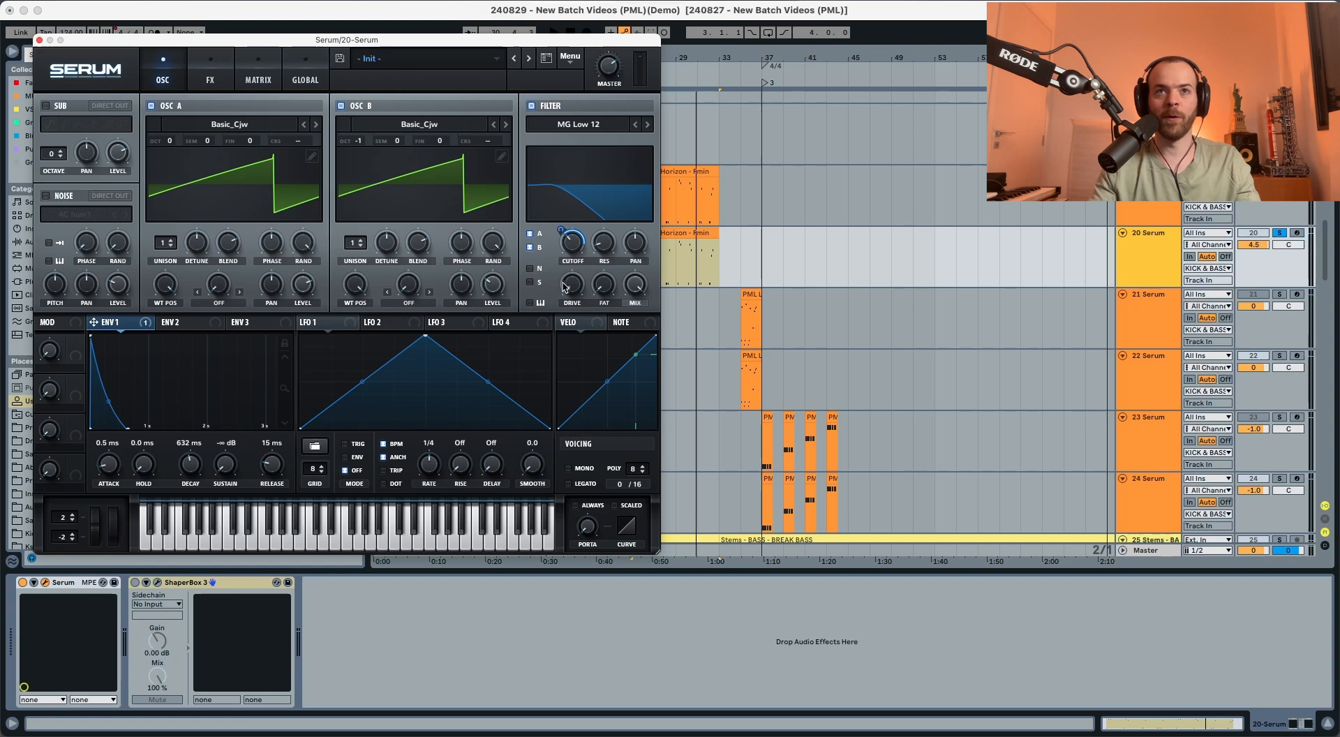
key(space)
drag(571, 274, 571, 272)
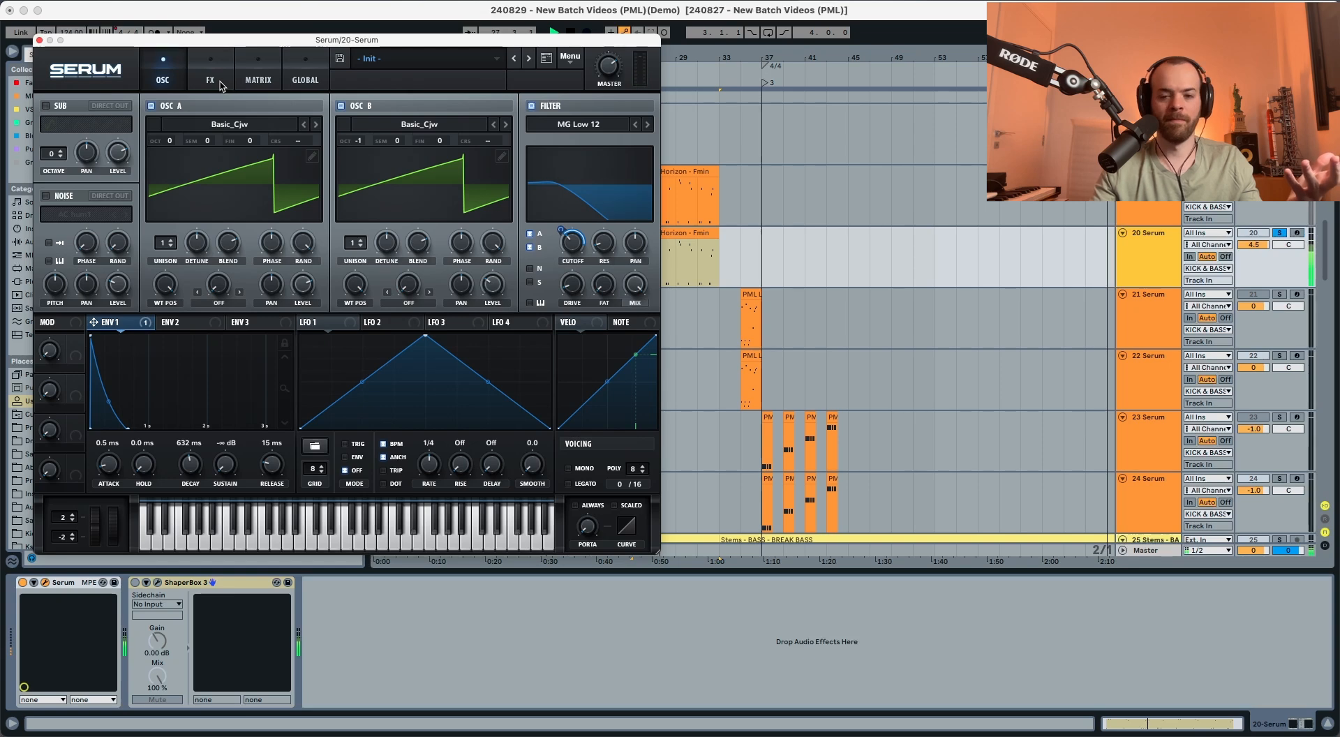
Enable the compressor as the first effect in Serum's chain and switch on its multiband mode.
click(220, 83)
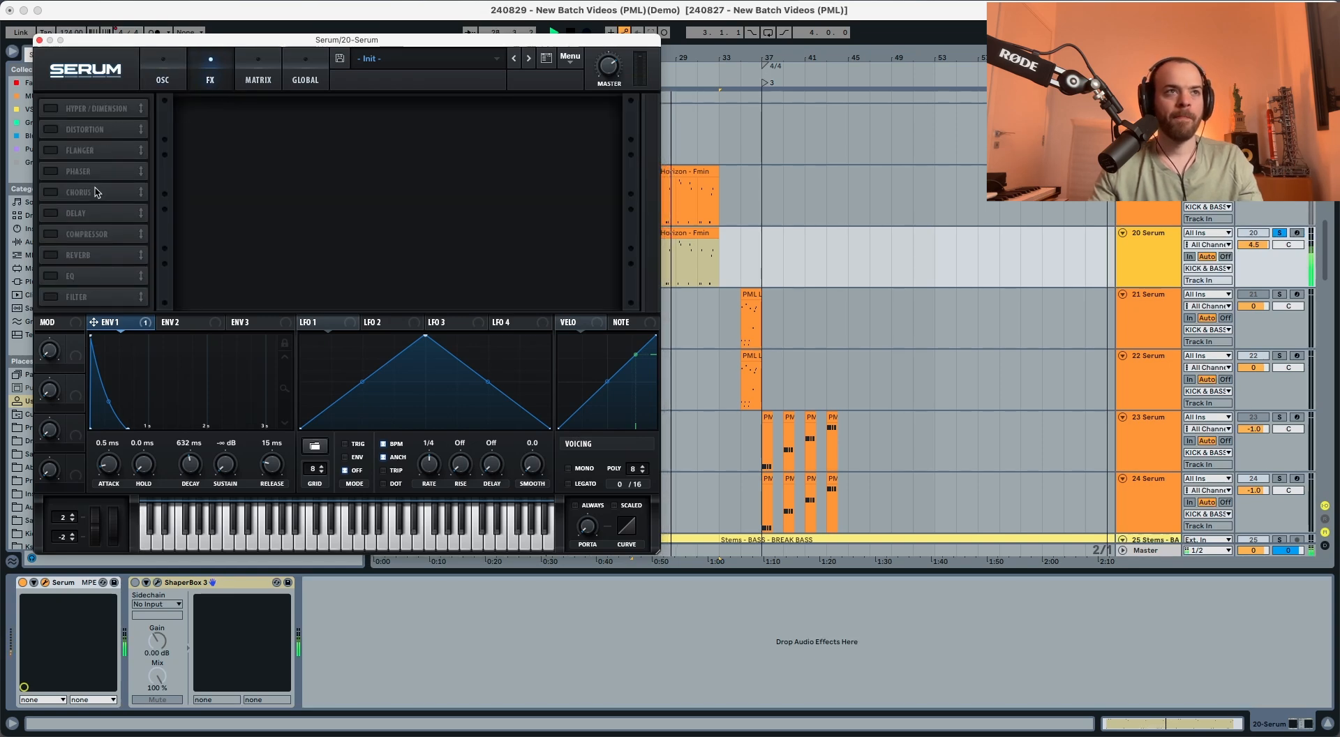
click(53, 235)
drag(63, 235, 89, 100)
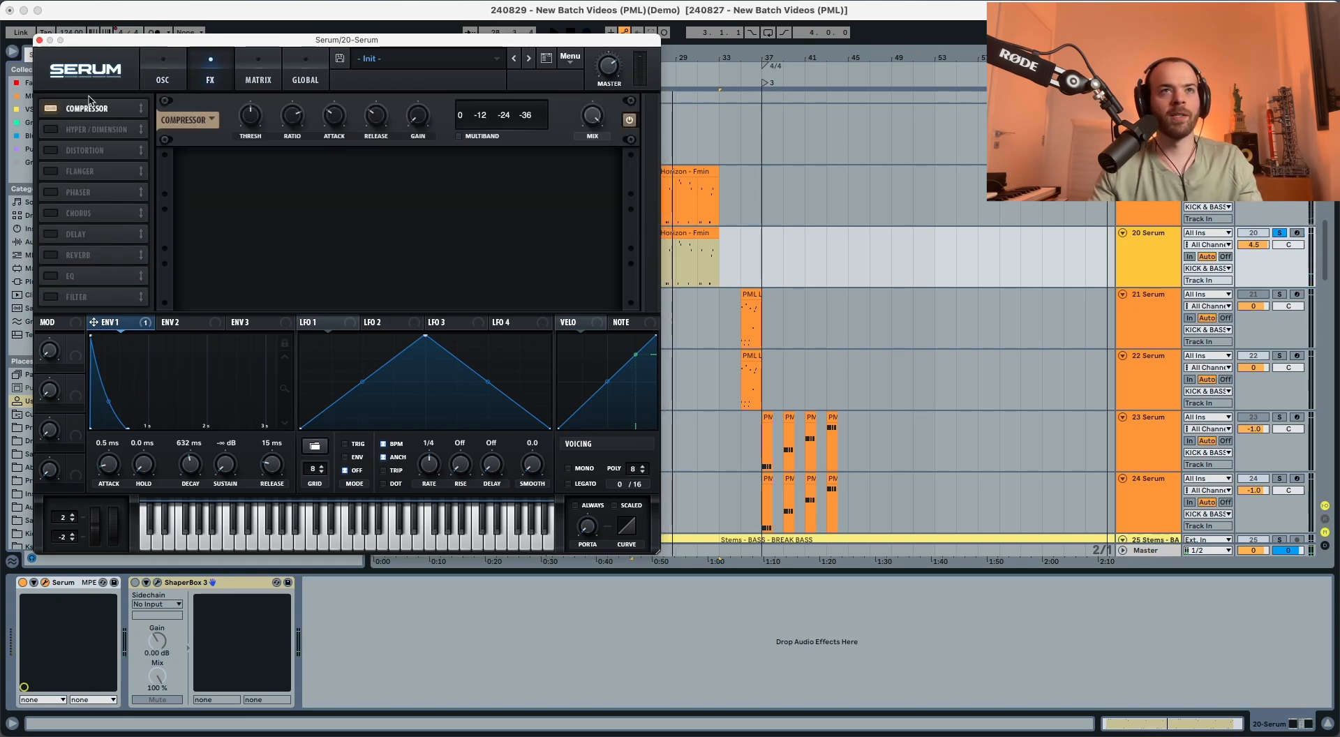
click(459, 136)
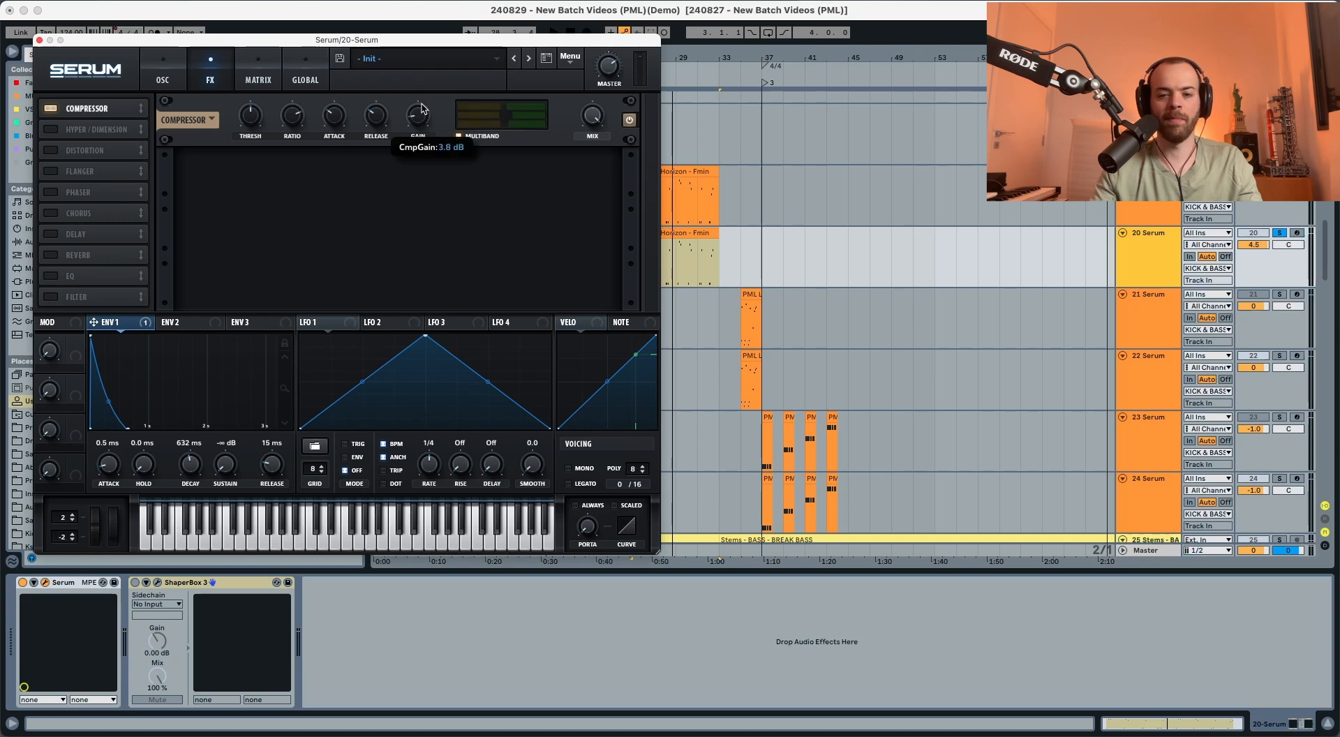
Raise the compressor's gain and reduce its mix while auditioning the lead.
key(space)
drag(421, 108, 424, 99)
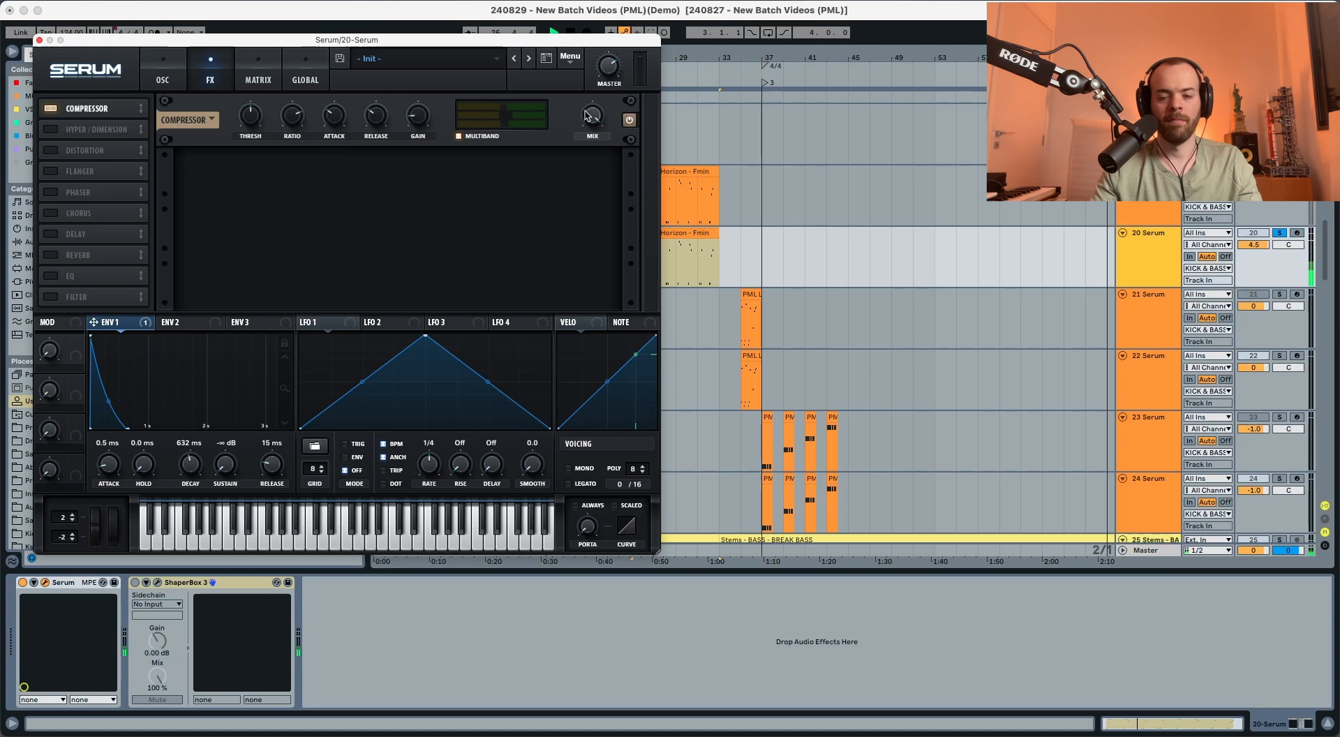
drag(598, 116, 596, 142)
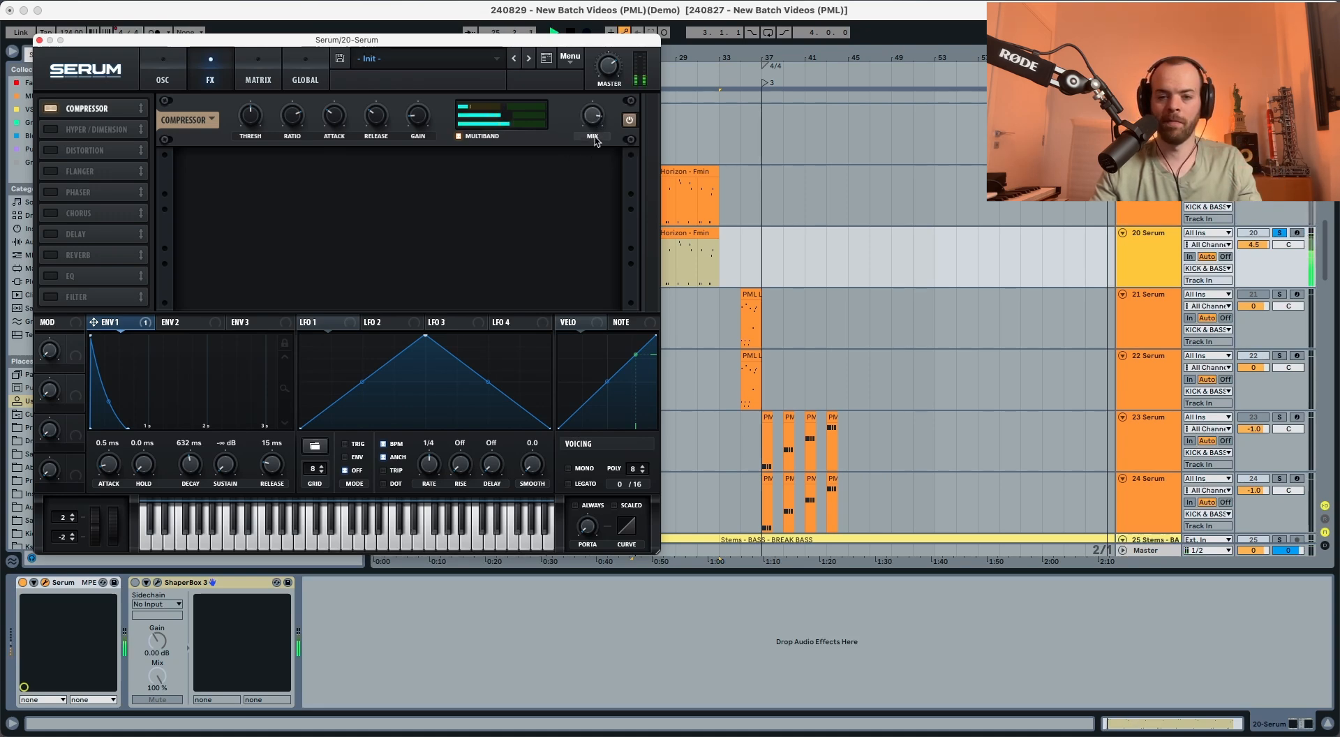
Enable the distortion directly after the compressor and set its type to HardClip.
click(51, 150)
drag(73, 150, 79, 130)
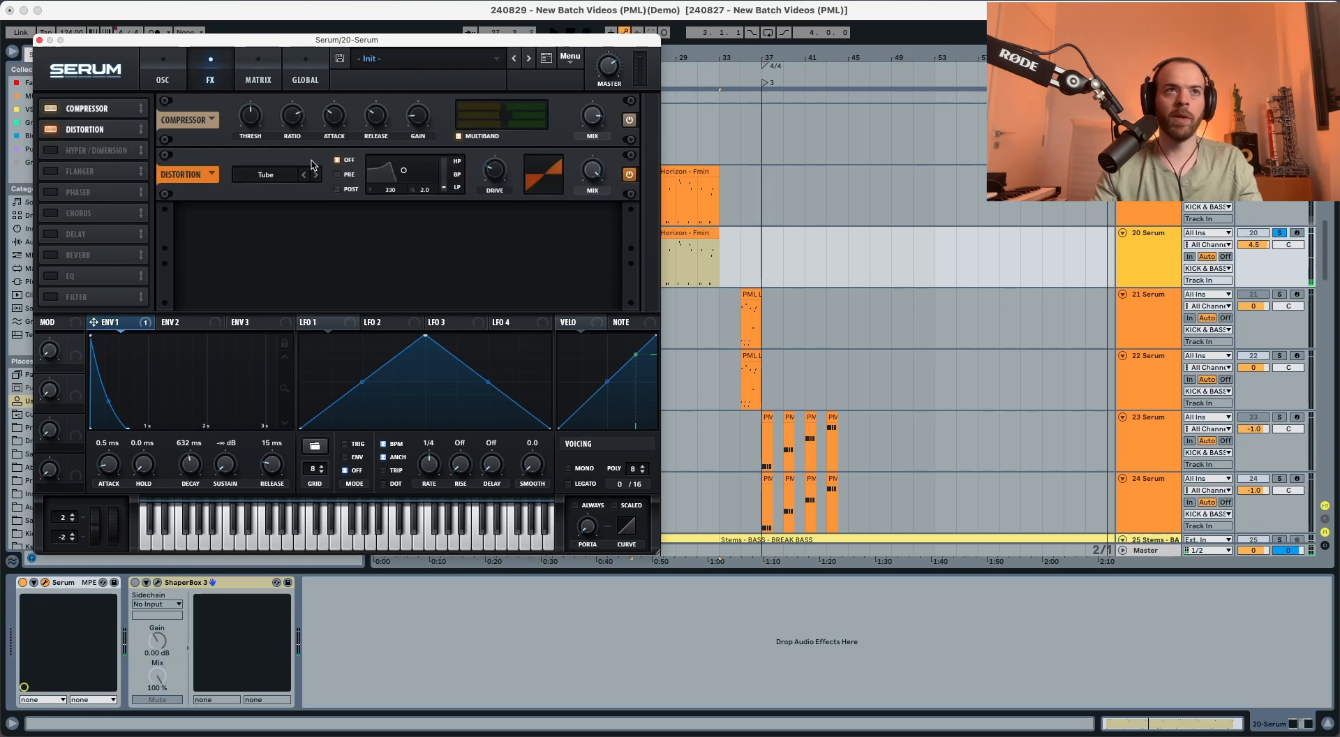
click(283, 179)
click(282, 231)
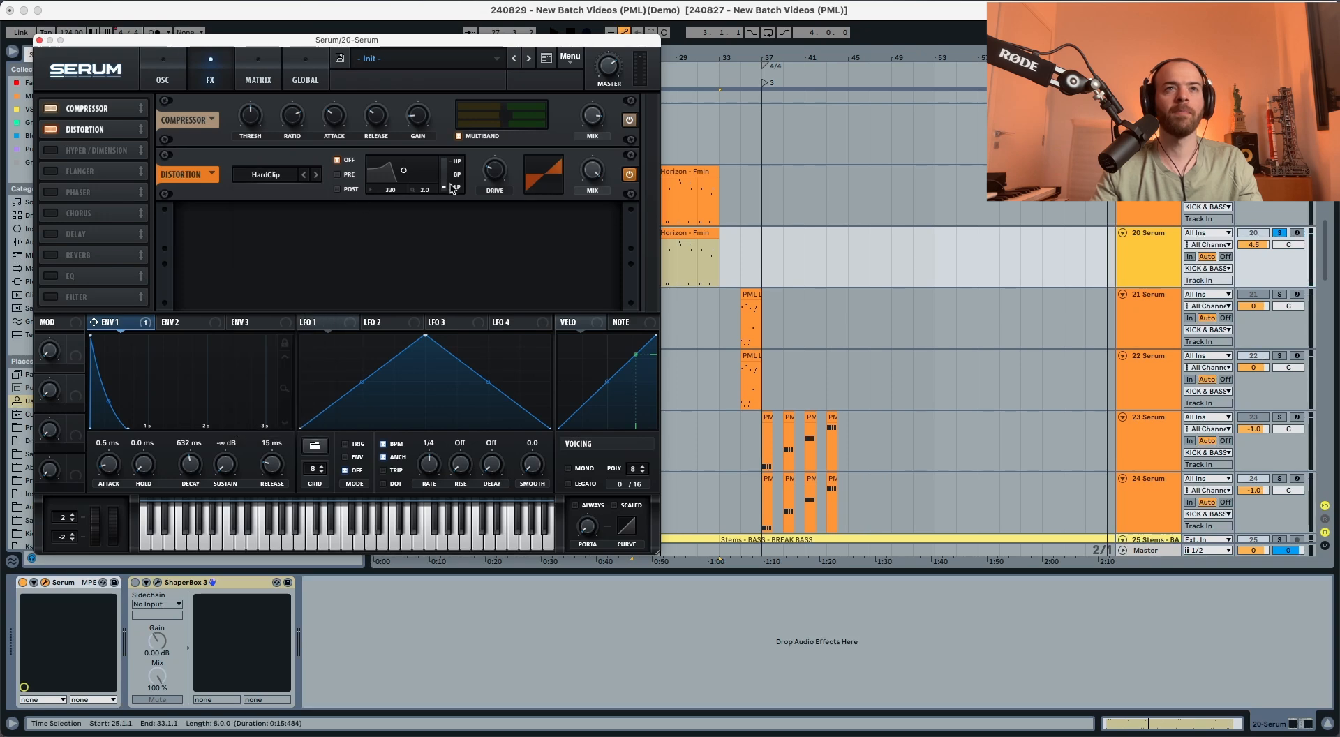
Set the distortion drive to about 40% and lower its mix while auditioning the lead.
mouse_move(489, 165)
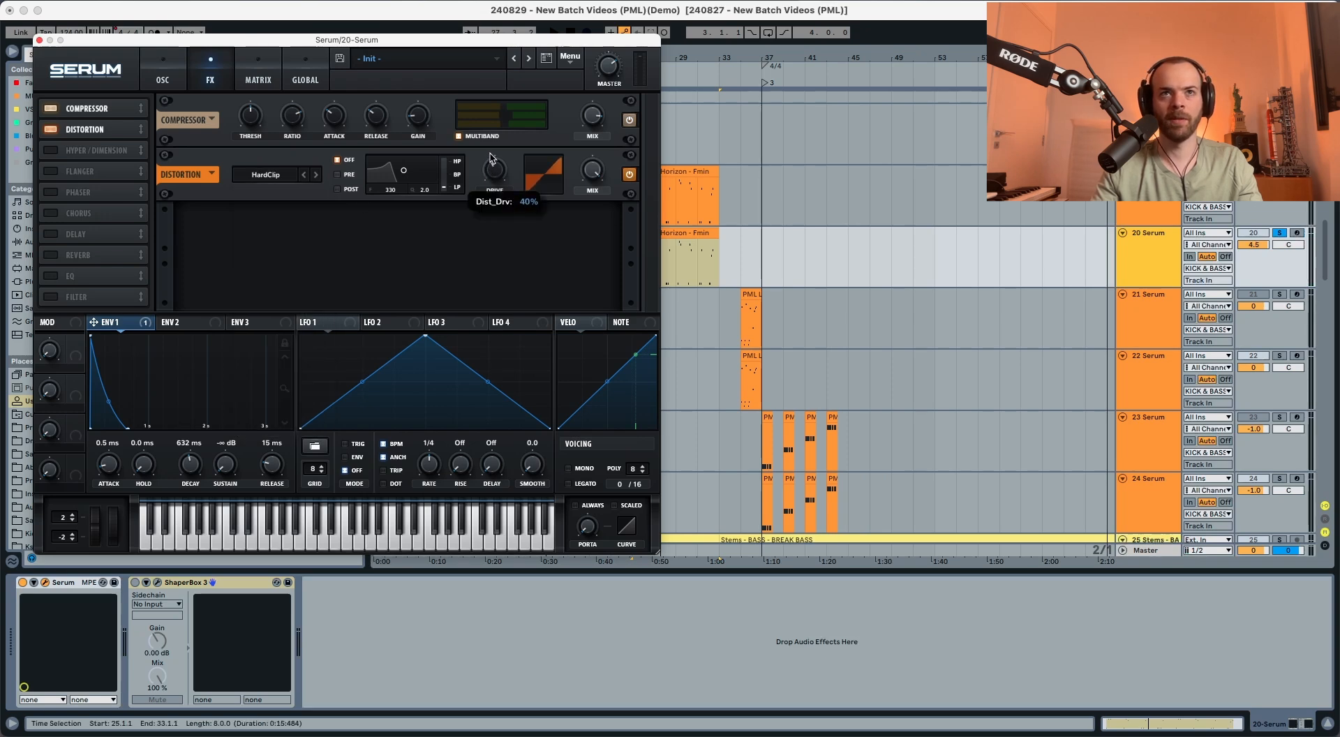
drag(491, 157, 492, 162)
key(space)
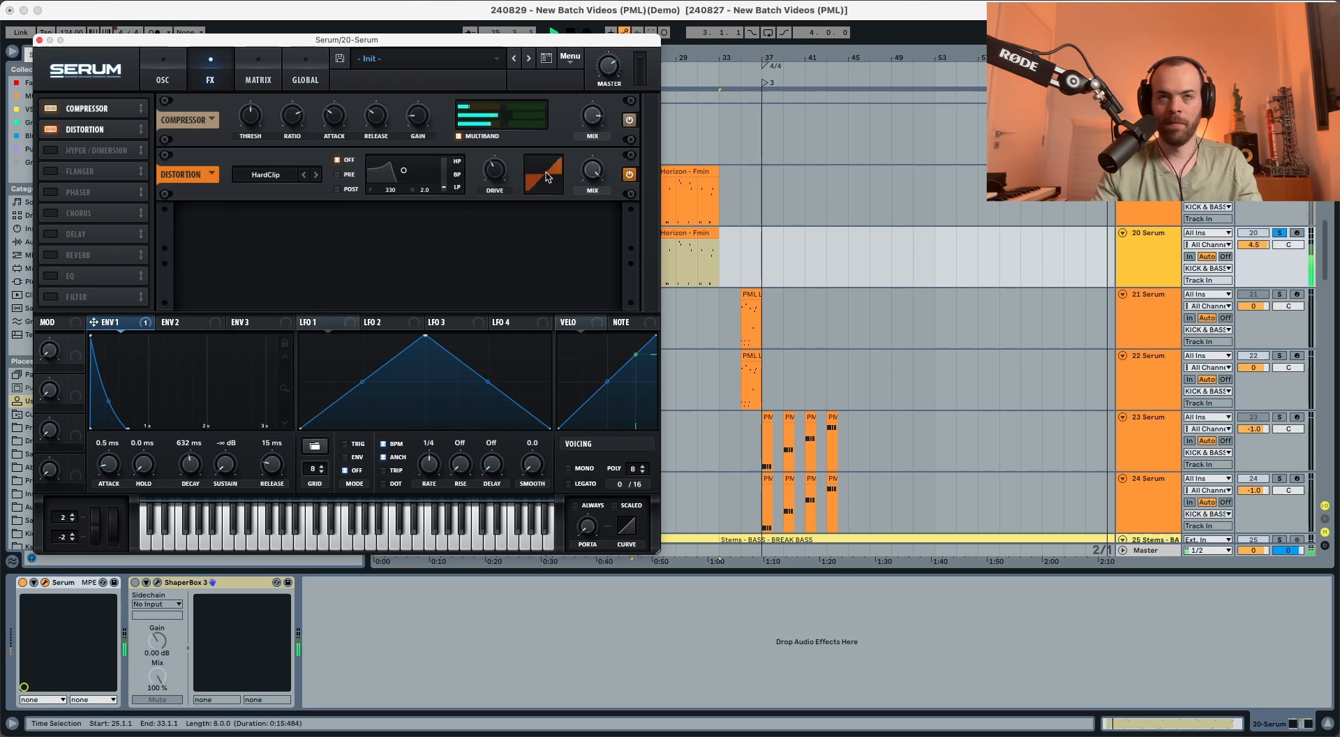
mouse_move(591, 170)
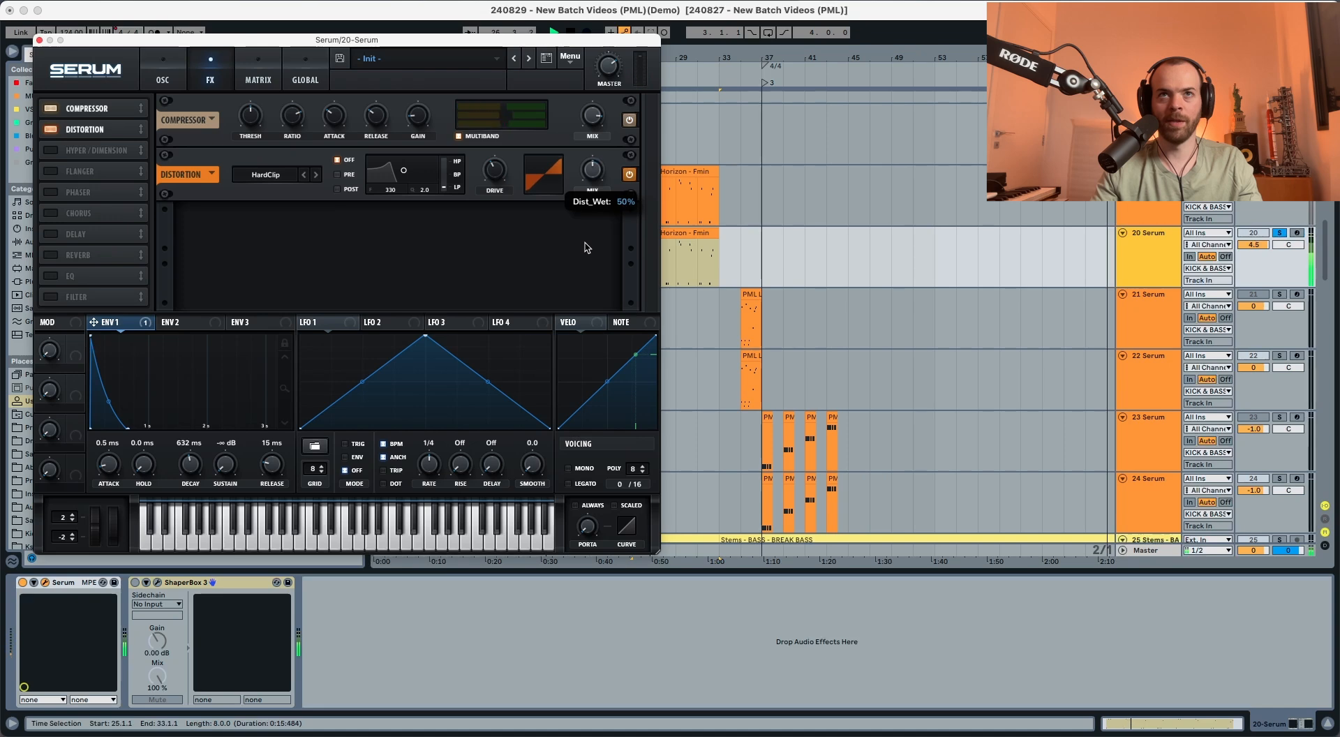
drag(587, 262, 587, 268)
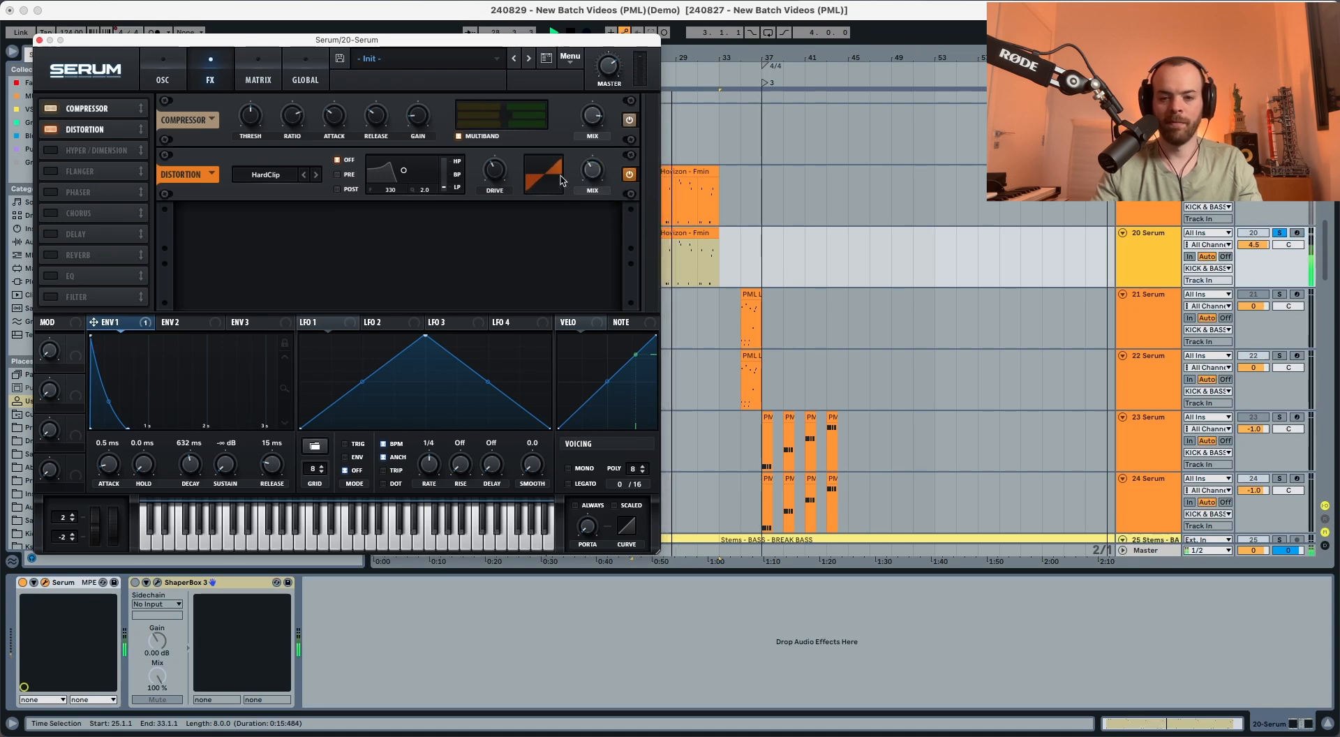
key(space)
Enable the EQ directly after the distortion, switch its low band to a peak shape and raise that band's gain.
click(51, 276)
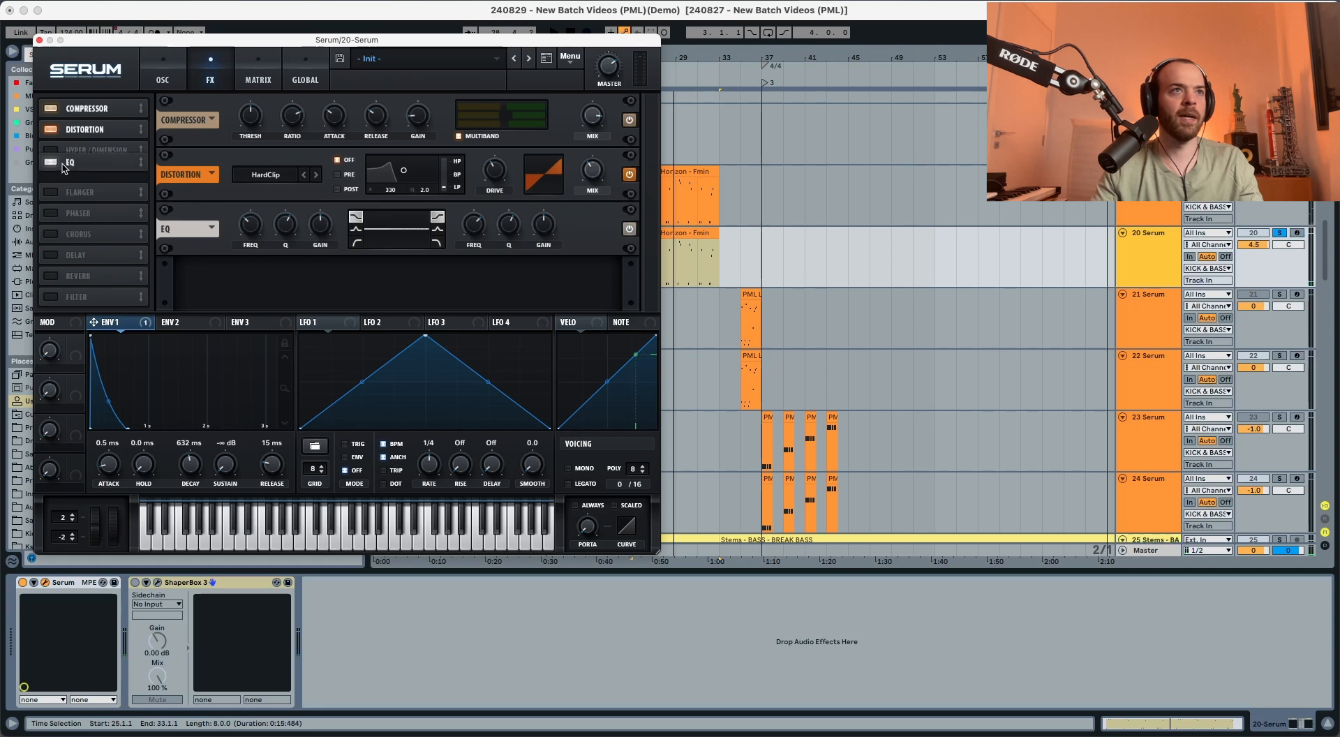
click(357, 229)
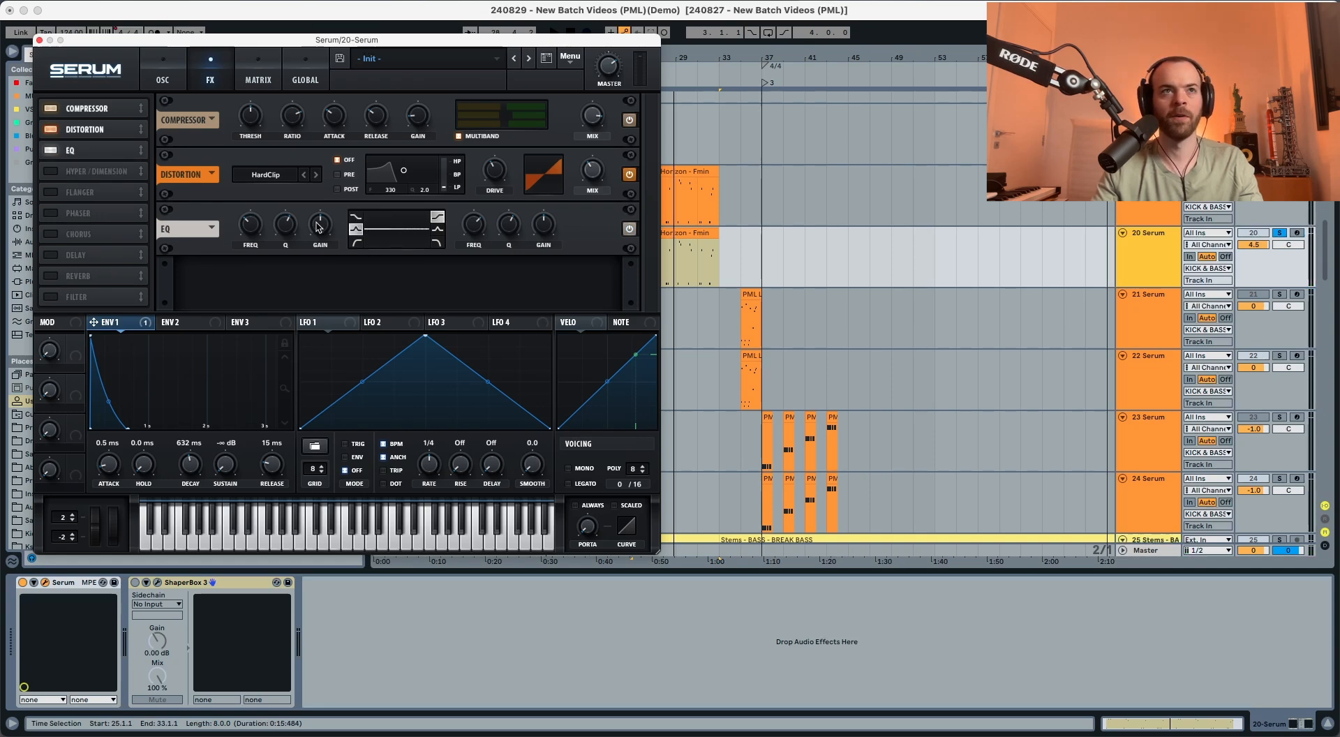
drag(322, 226, 331, 207)
Raise the EQ peak's frequency to roughly 800 Hz and boost the high-shelf gain while auditioning the lead.
key(space)
click(248, 226)
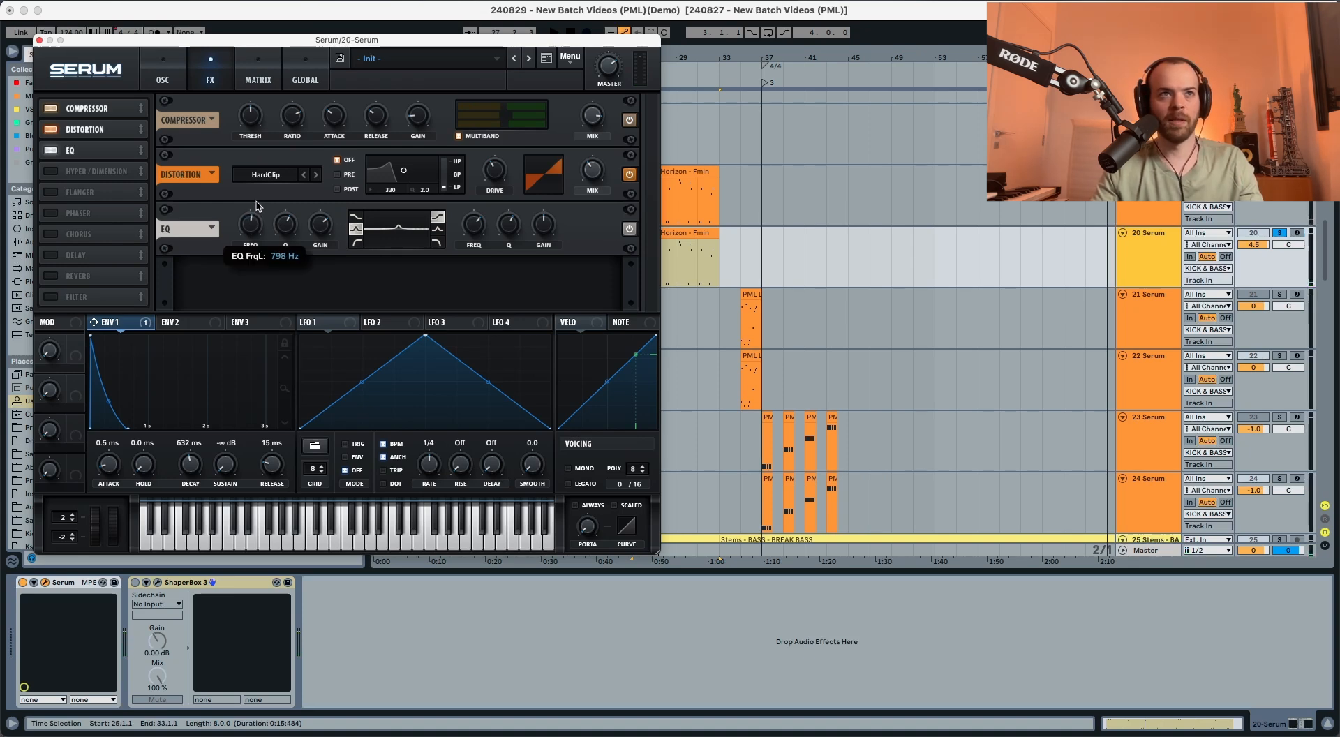
key(space)
drag(260, 199, 263, 198)
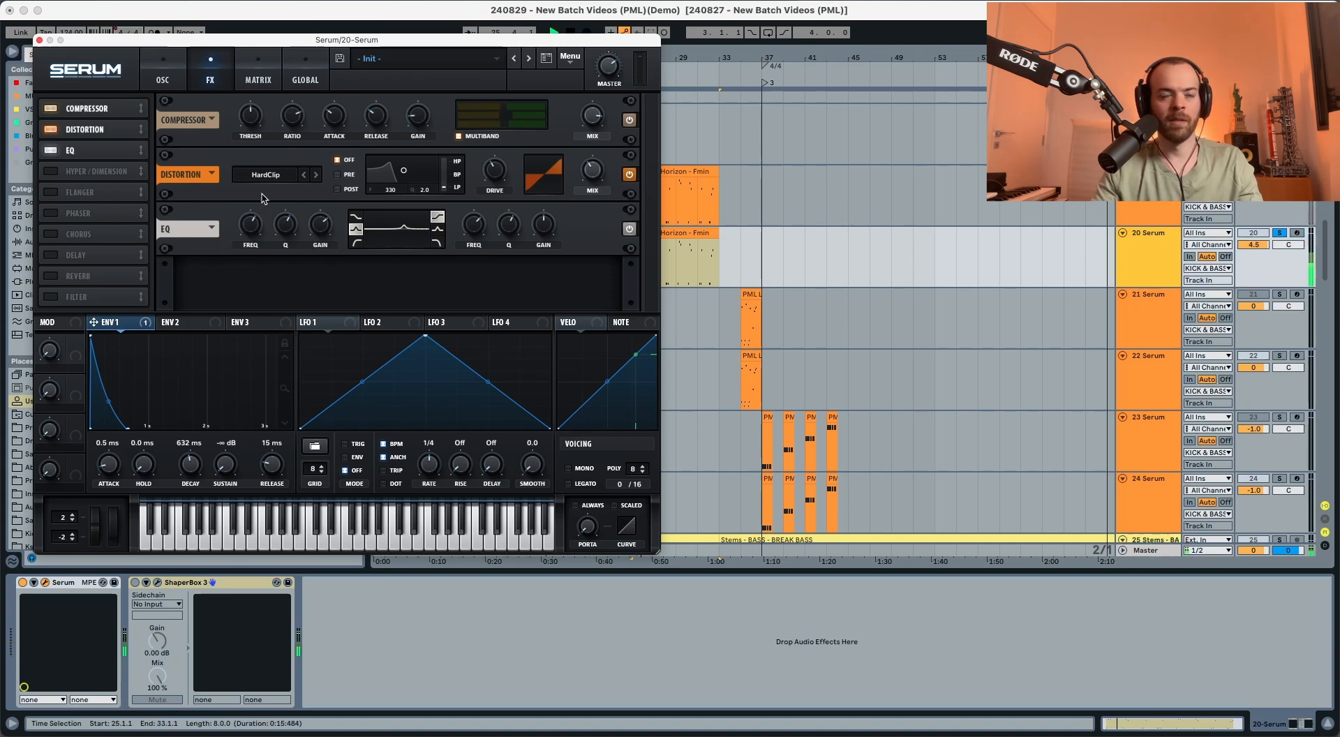
mouse_move(281, 228)
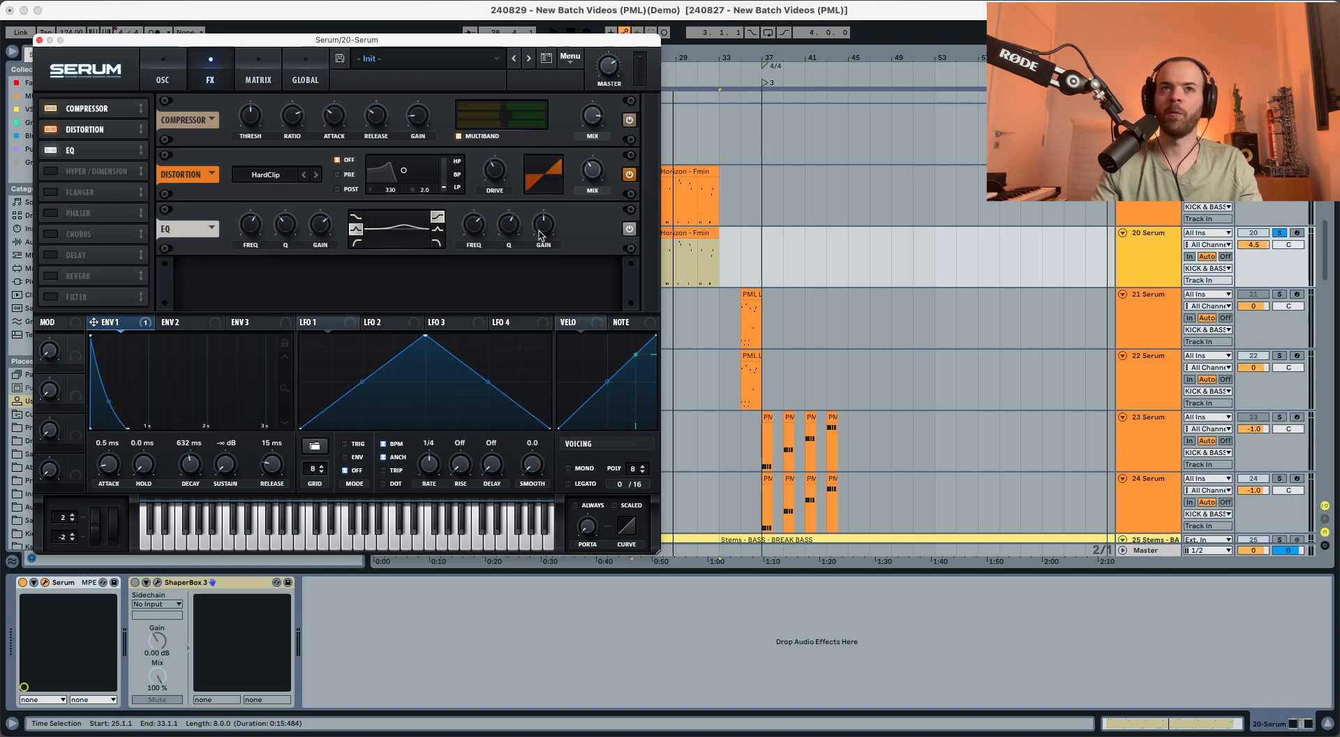
drag(541, 229, 543, 220)
key(space)
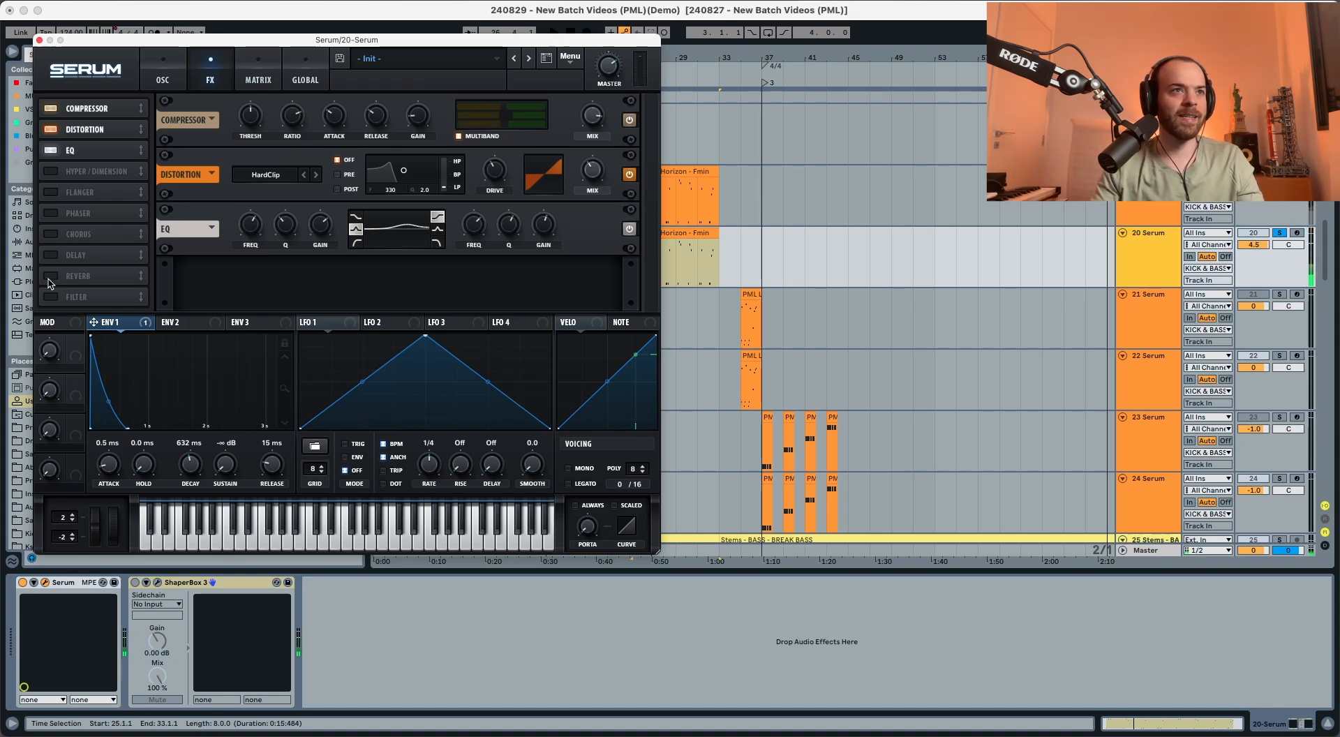
Enable the delay after the EQ, set both sides to 1/8 Dot and switch it to ping-pong mode.
click(50, 254)
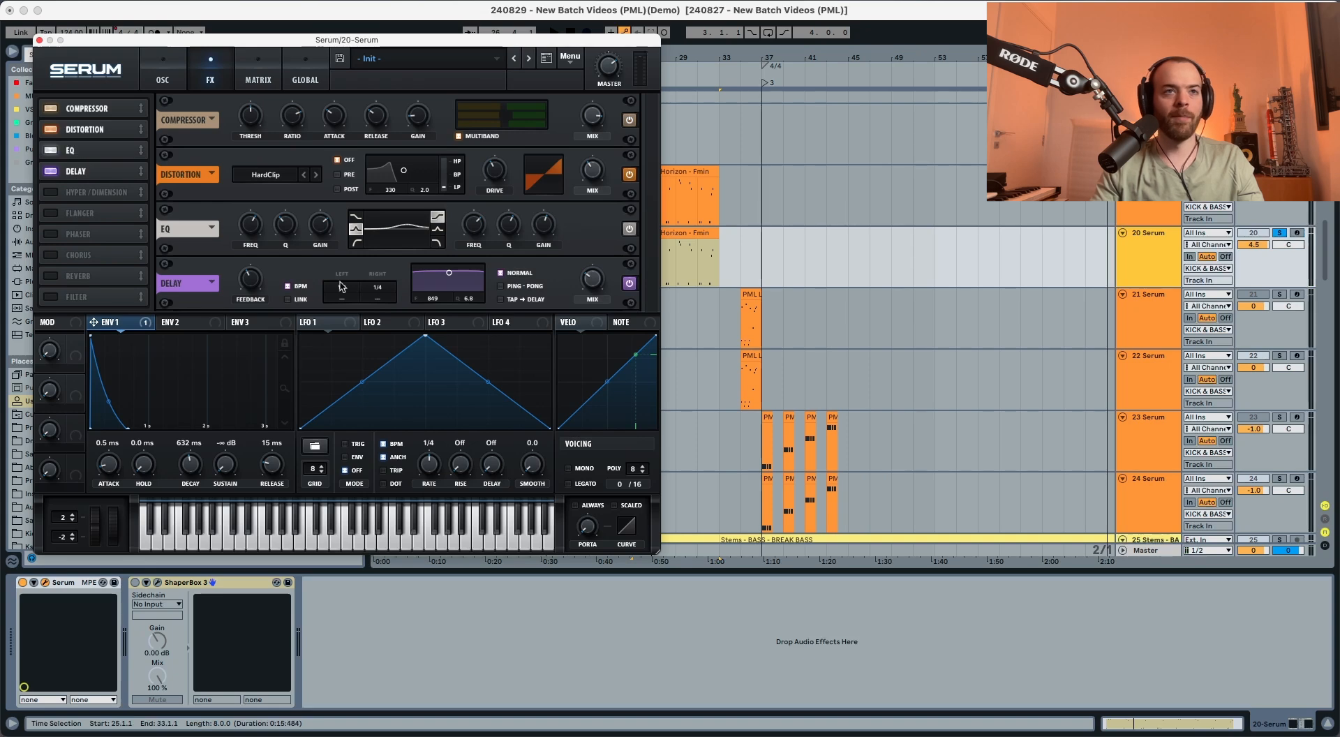
drag(347, 284, 346, 149)
drag(378, 298, 386, 170)
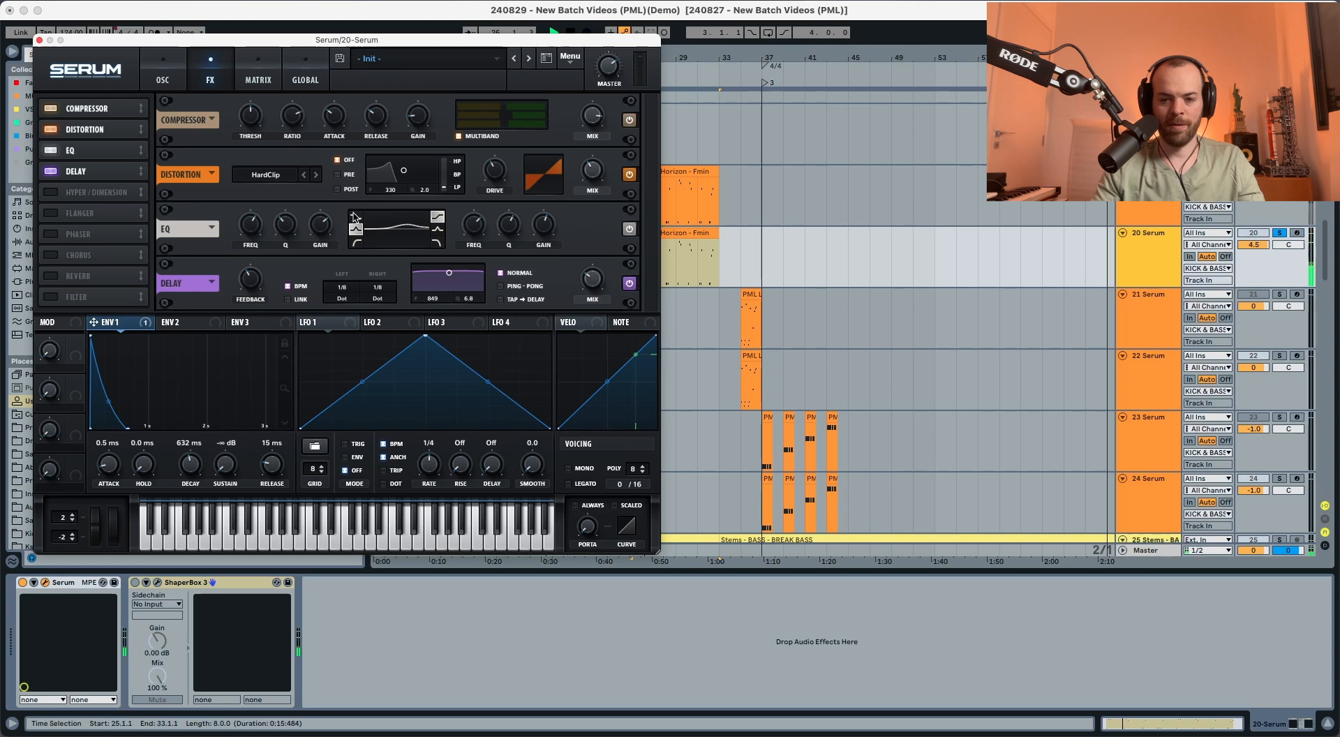
click(500, 287)
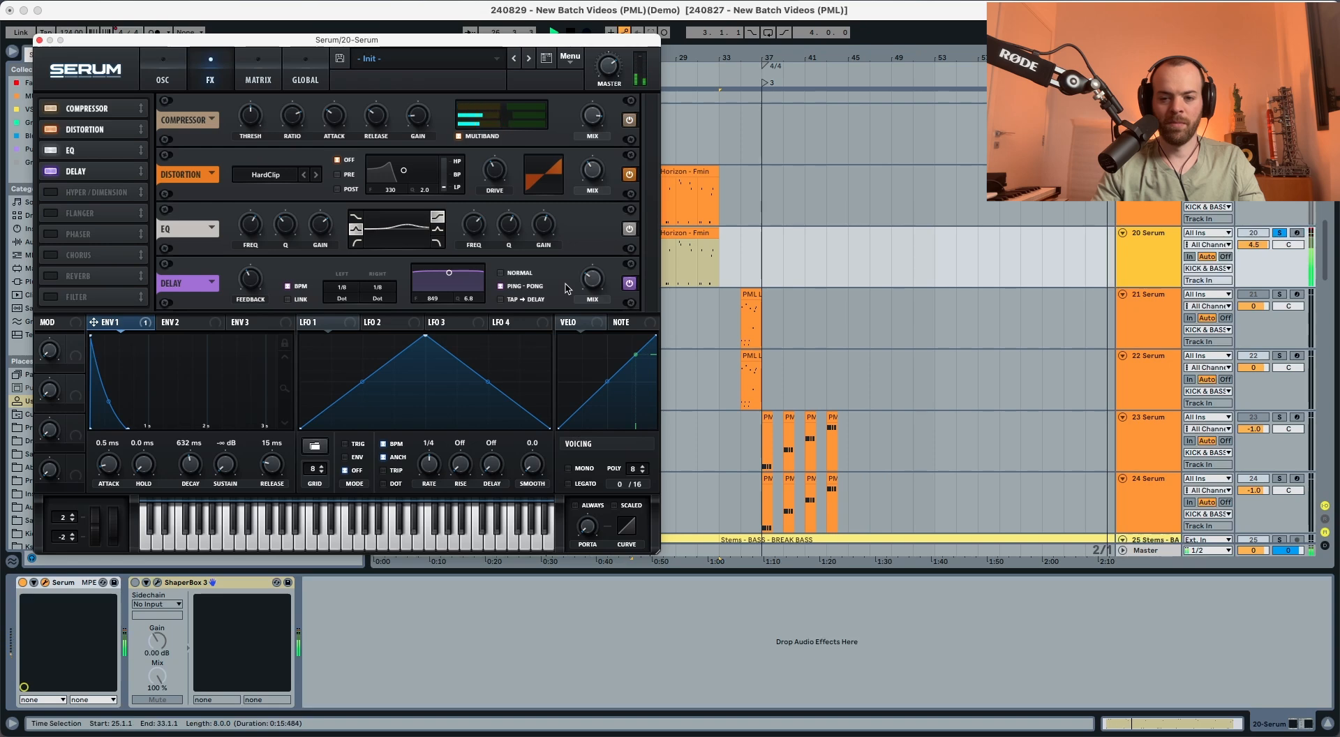
key(space)
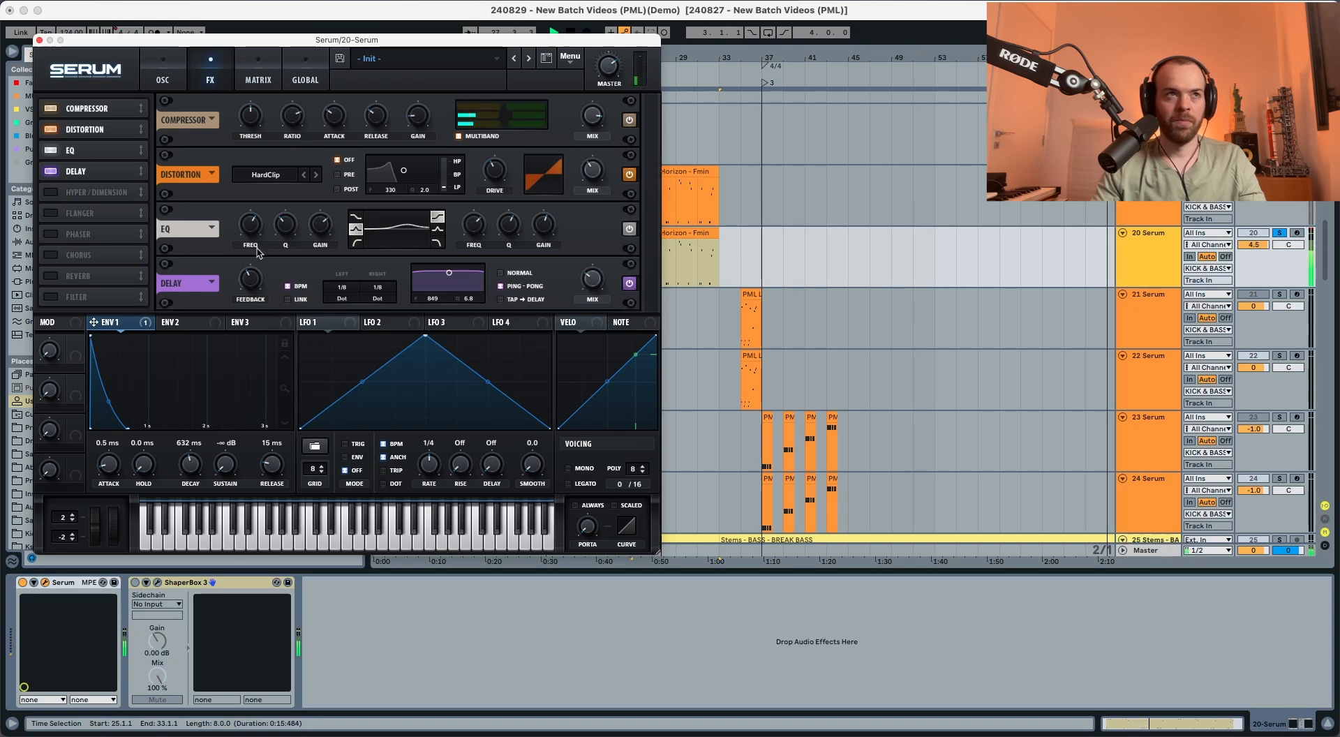
Enable the reverb after the delay in Hall mode and adjust its decay, low cut and mix while auditioning the lead.
click(51, 276)
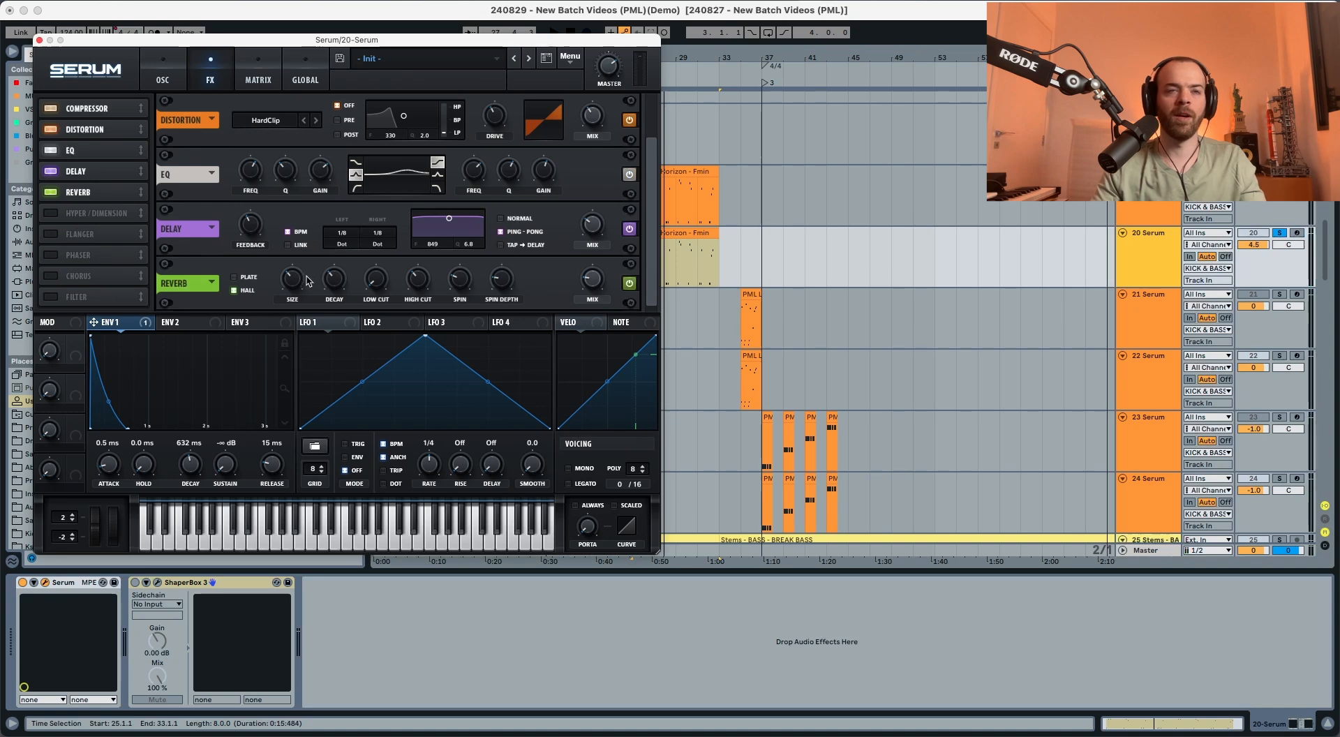
mouse_move(326, 282)
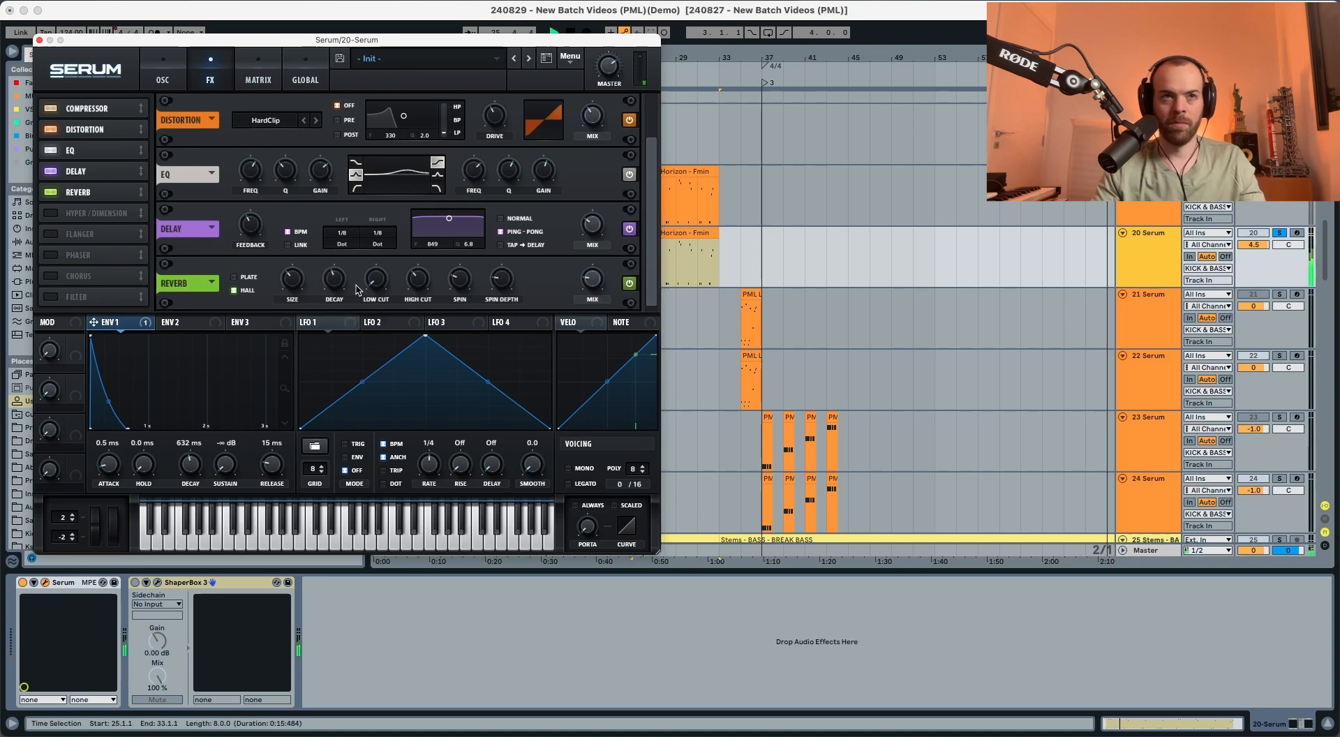
mouse_move(373, 291)
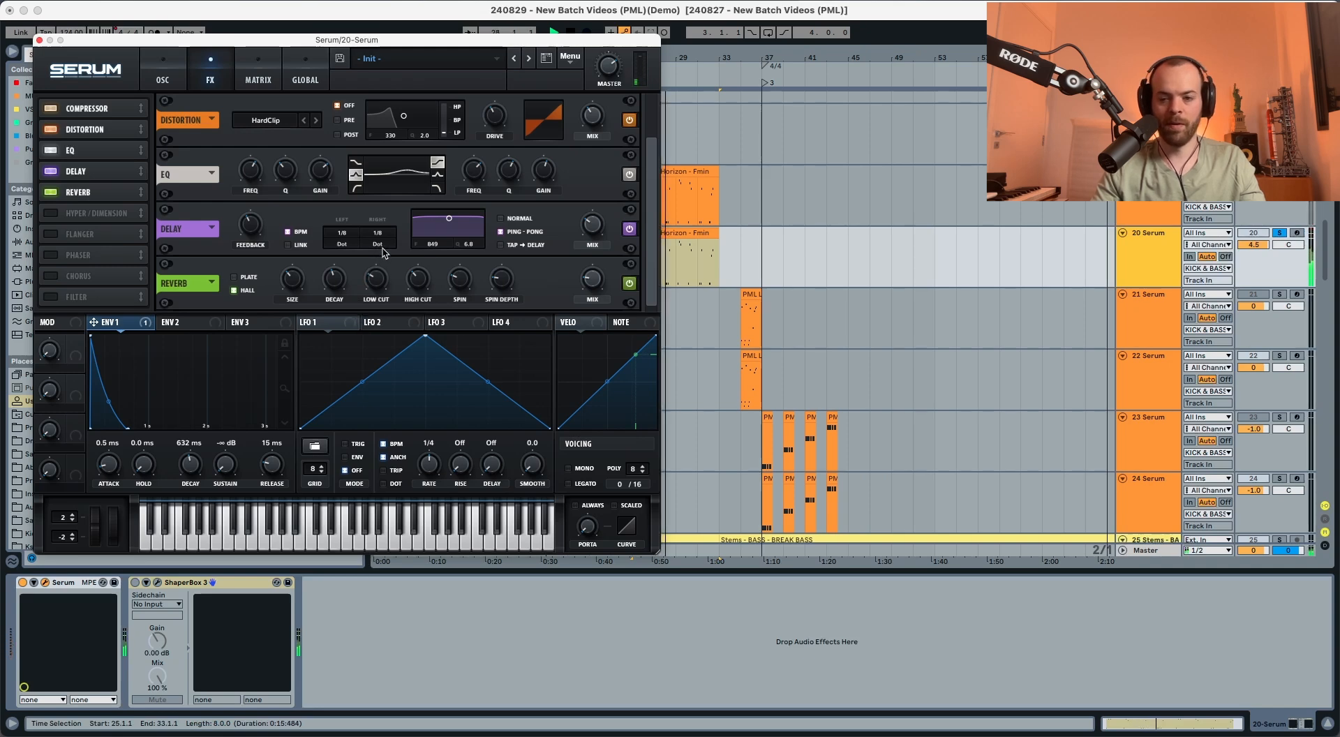
mouse_move(588, 279)
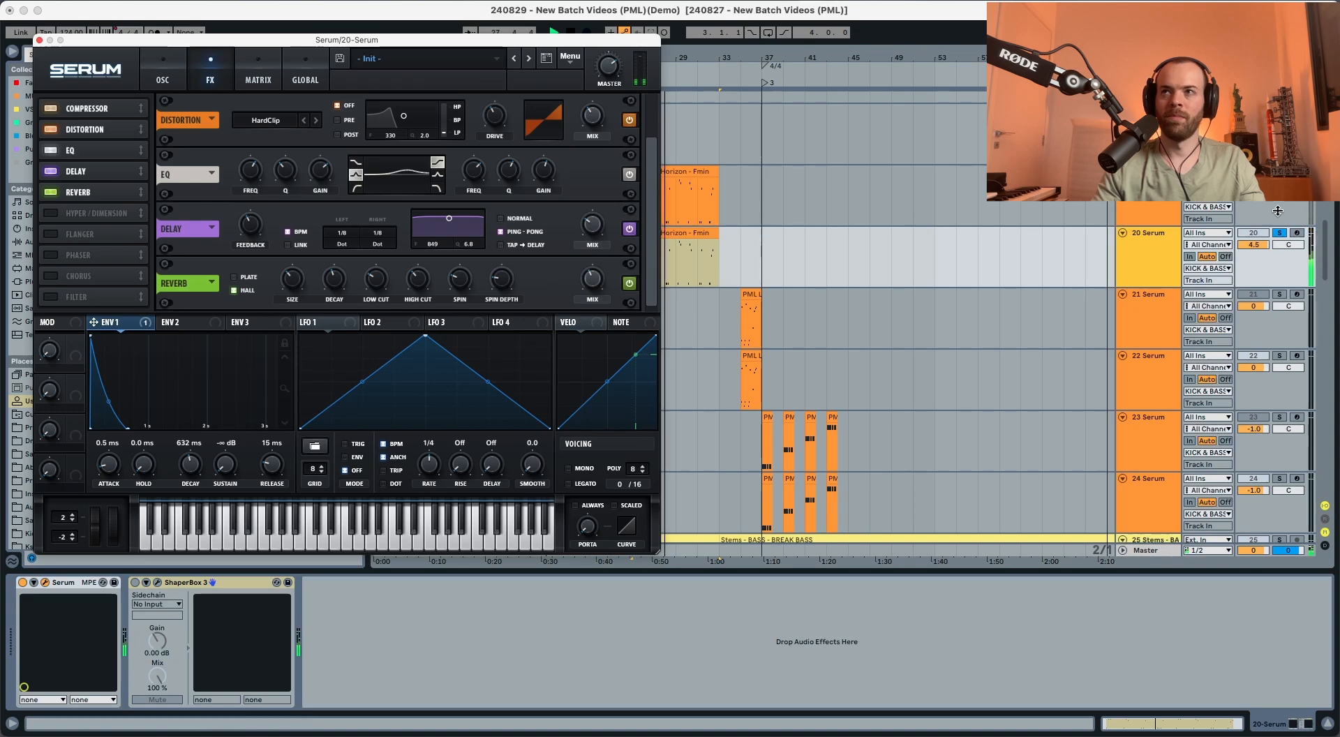
Activate the ShaperBox 3 device after Serum on the 20 Serum track.
click(1277, 232)
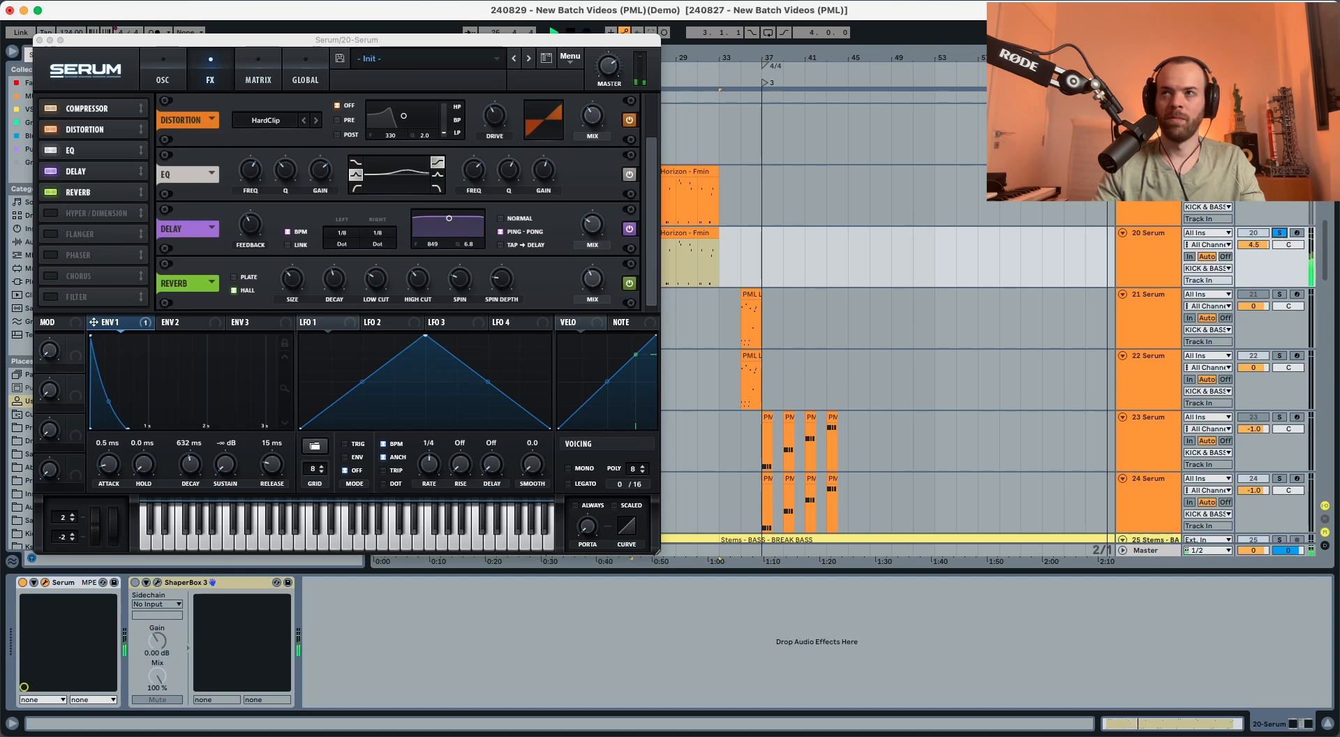
click(1127, 263)
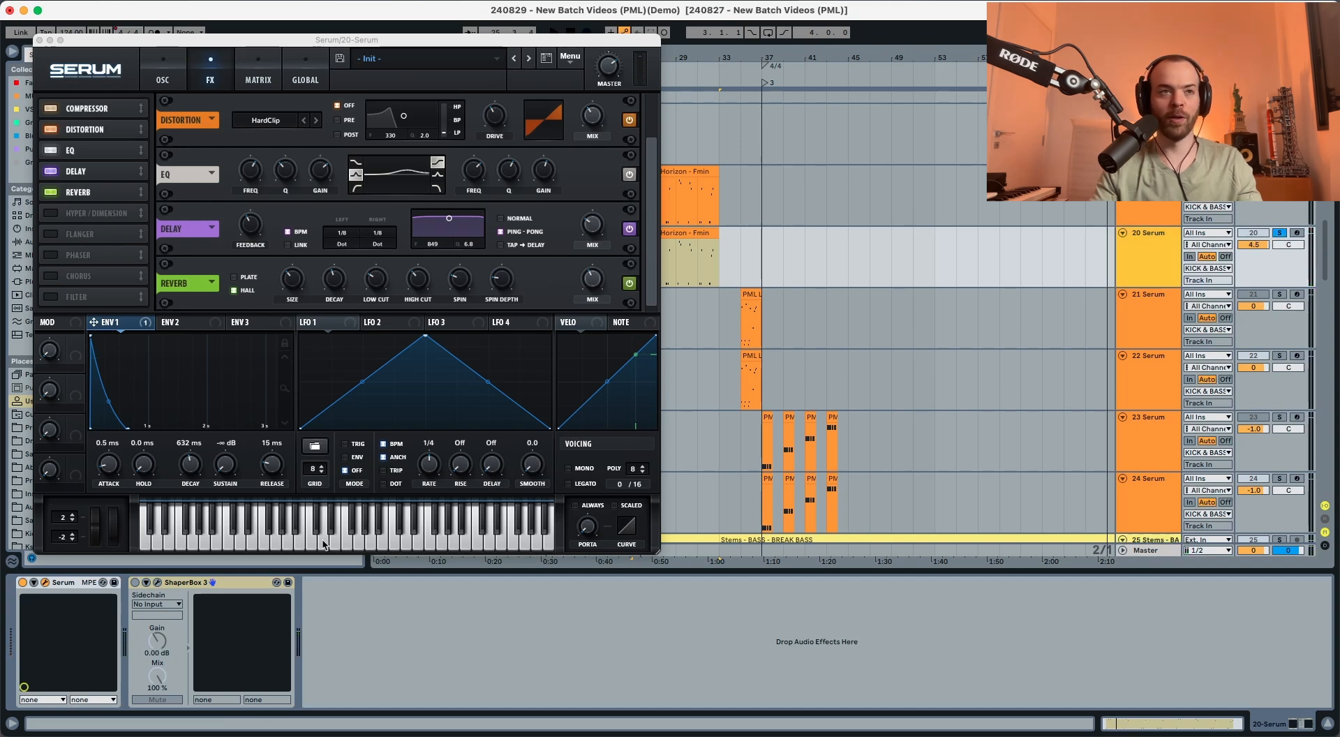
click(135, 582)
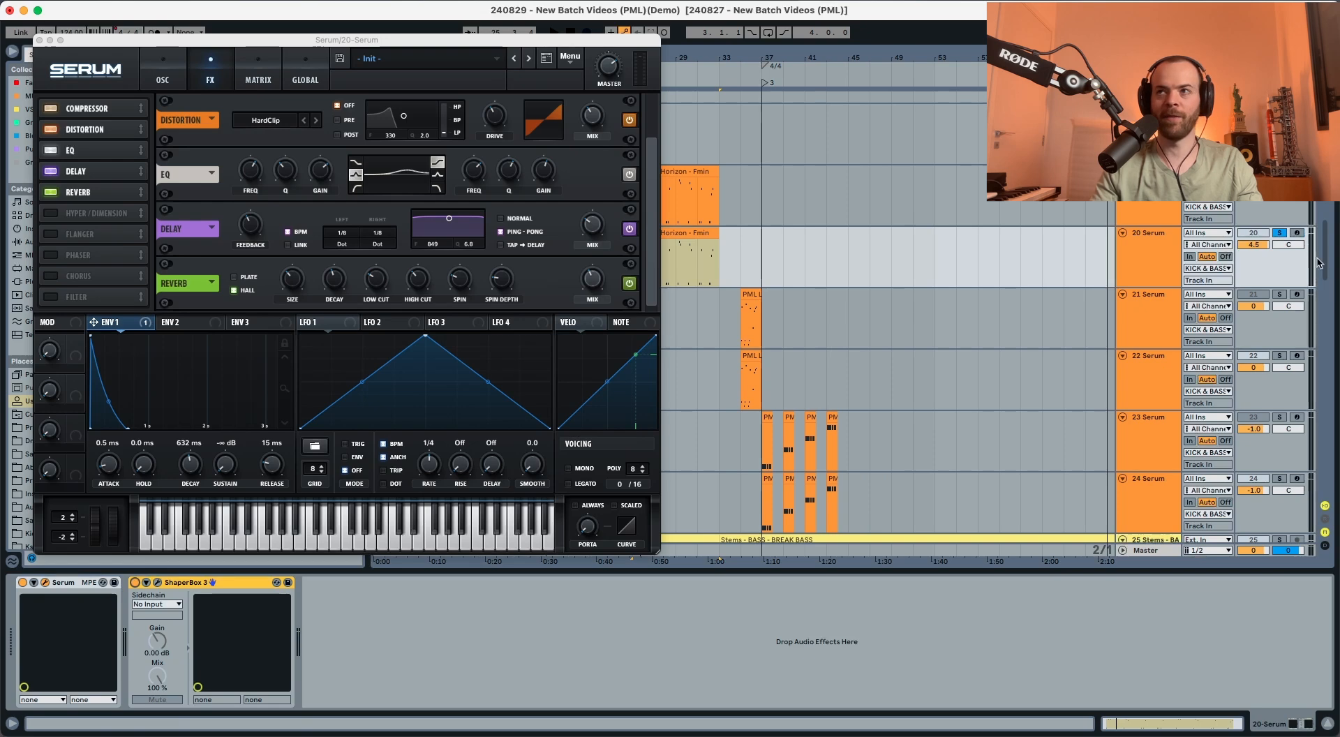
Unsolo the 20 Serum track and lower its volume to 3.5 dB while playing it in the full mix.
click(1280, 233)
key(space)
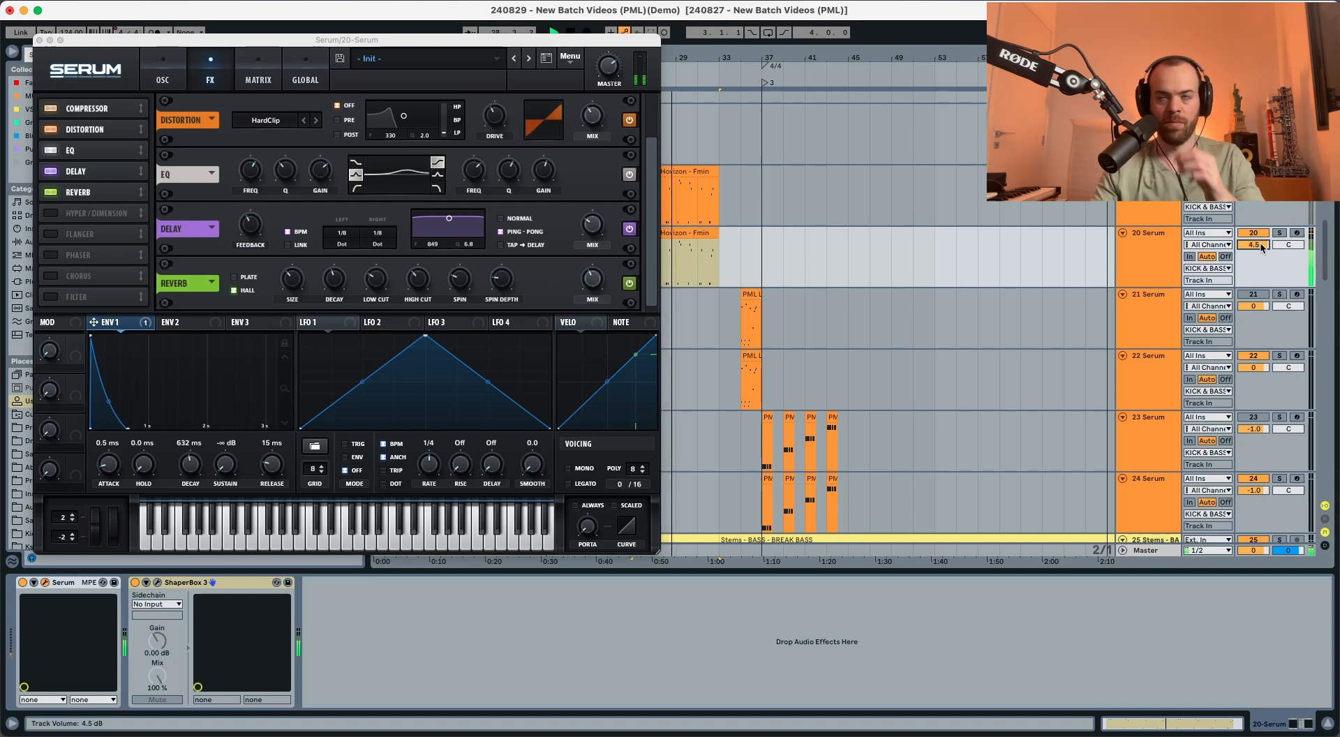
scroll(1262, 247, down, 2)
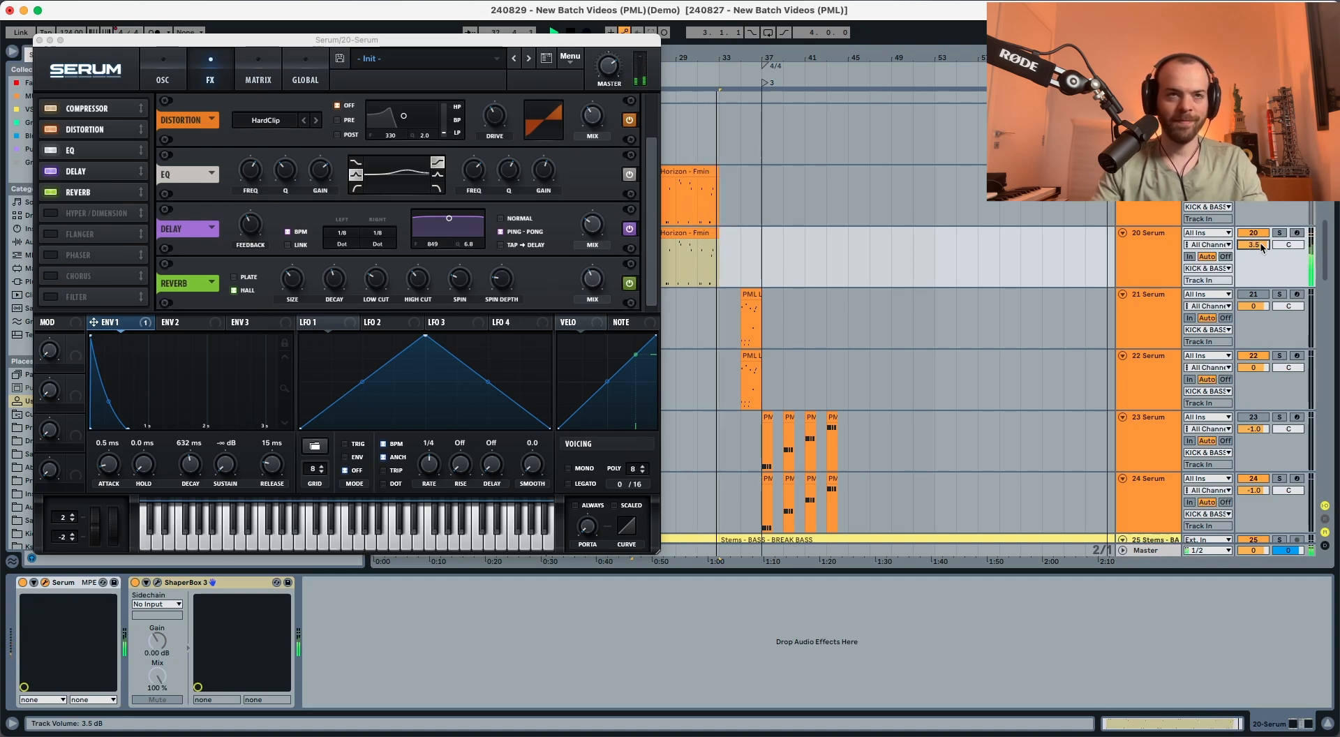
key(space)
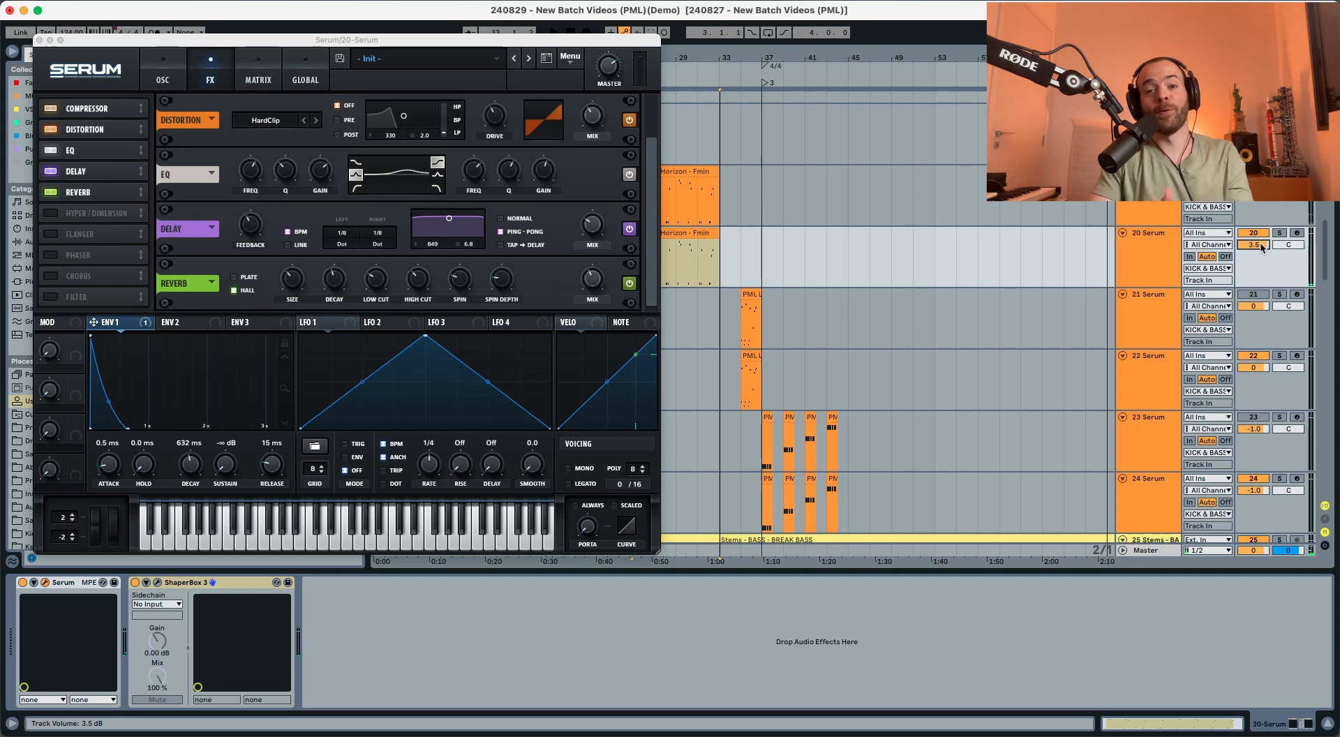